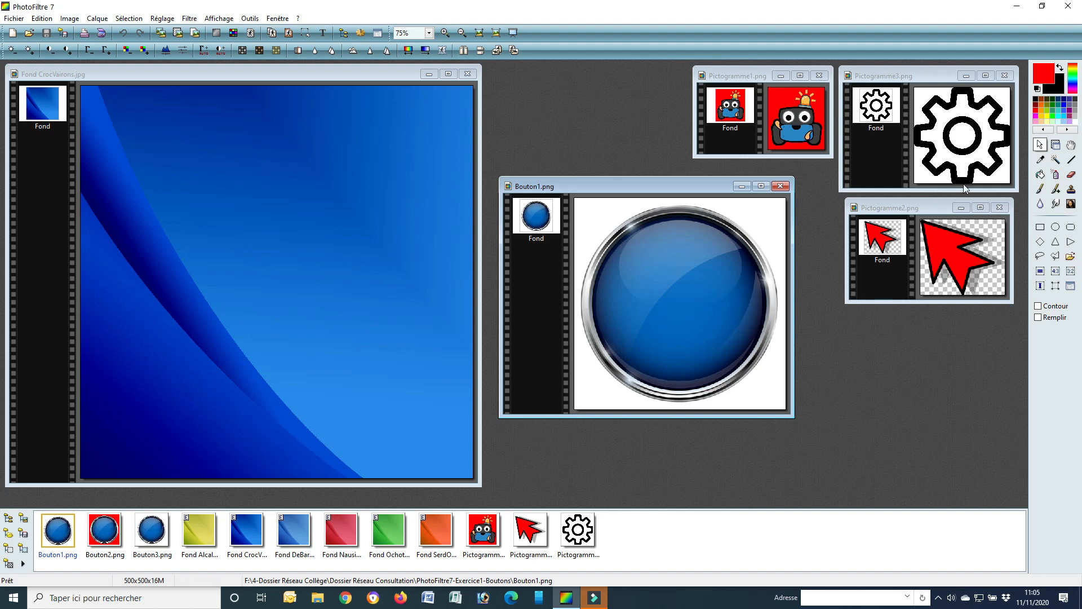
# Make a circular selection of about 464 × 463 px that fits the outer chrome rim of the button in Bouton1.png
pyautogui.click(1056, 228)
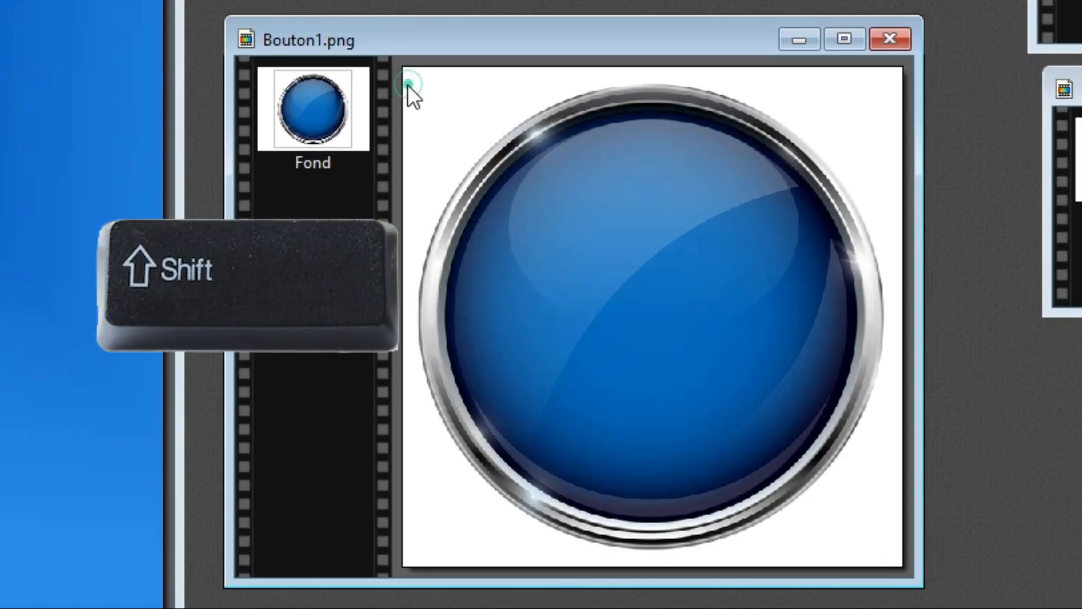
pyautogui.moveTo(411, 90); pyautogui.dragTo(533, 207)
pyautogui.moveTo(727, 386); pyautogui.dragTo(929, 559)
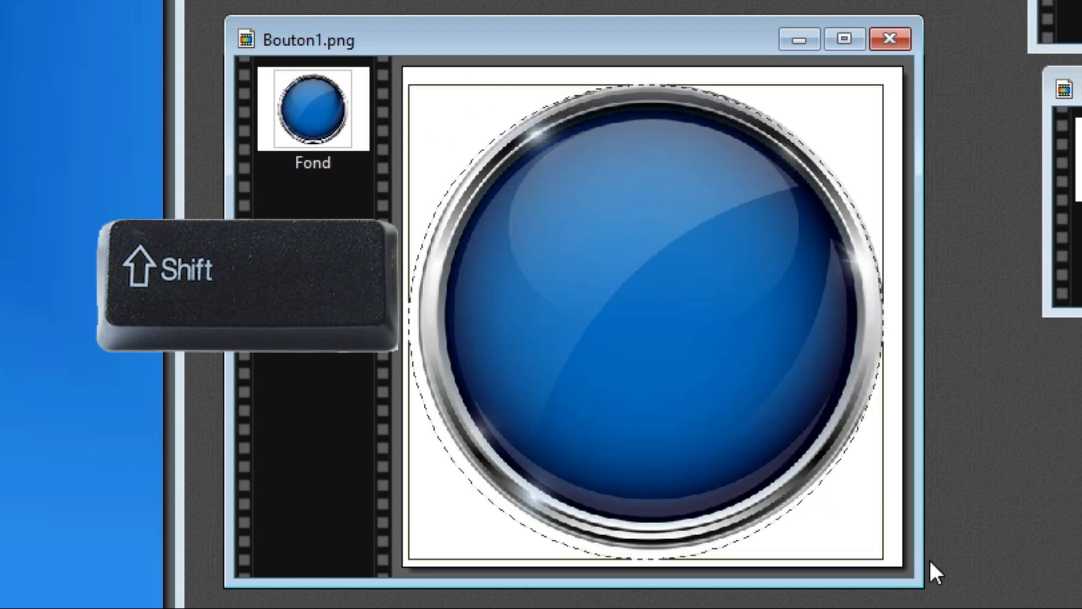
pyautogui.moveTo(723, 451); pyautogui.dragTo(734, 443)
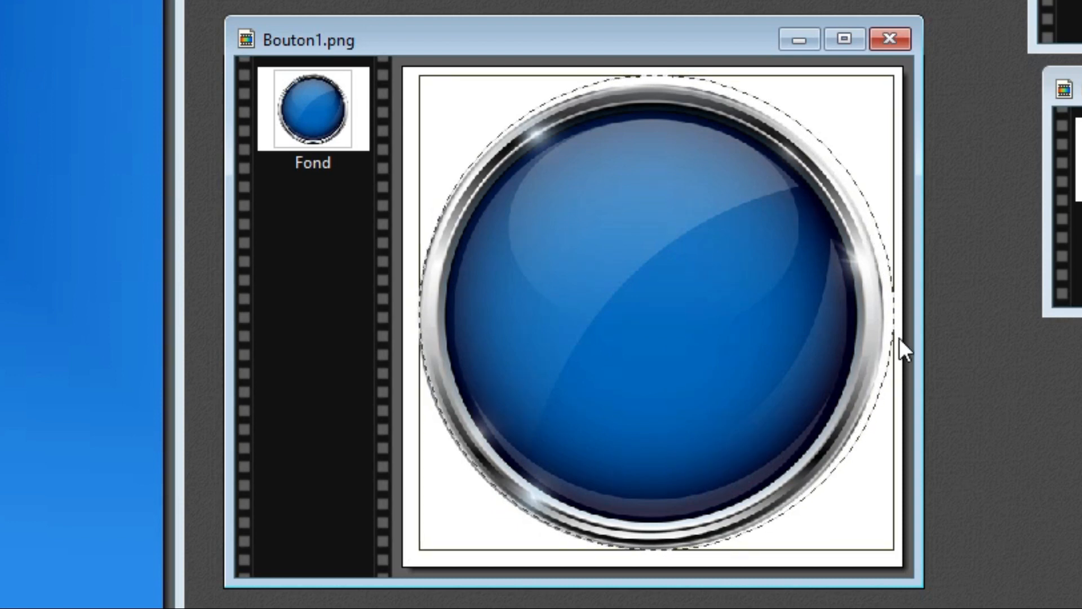
pyautogui.moveTo(895, 310); pyautogui.dragTo(882, 310)
pyautogui.moveTo(646, 76); pyautogui.dragTo(647, 86)
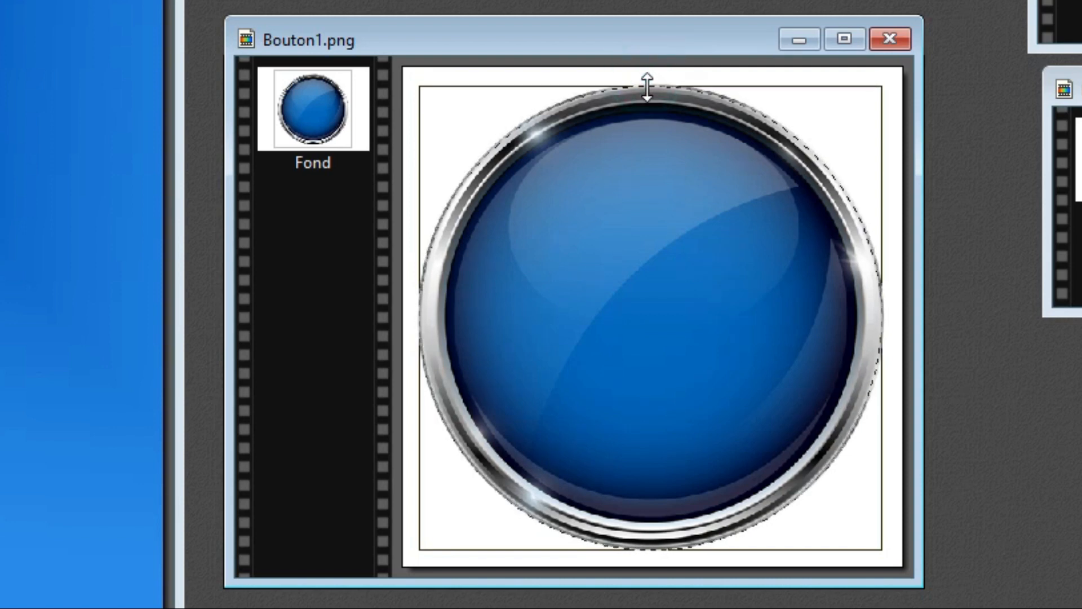
pyautogui.moveTo(638, 548); pyautogui.dragTo(640, 546)
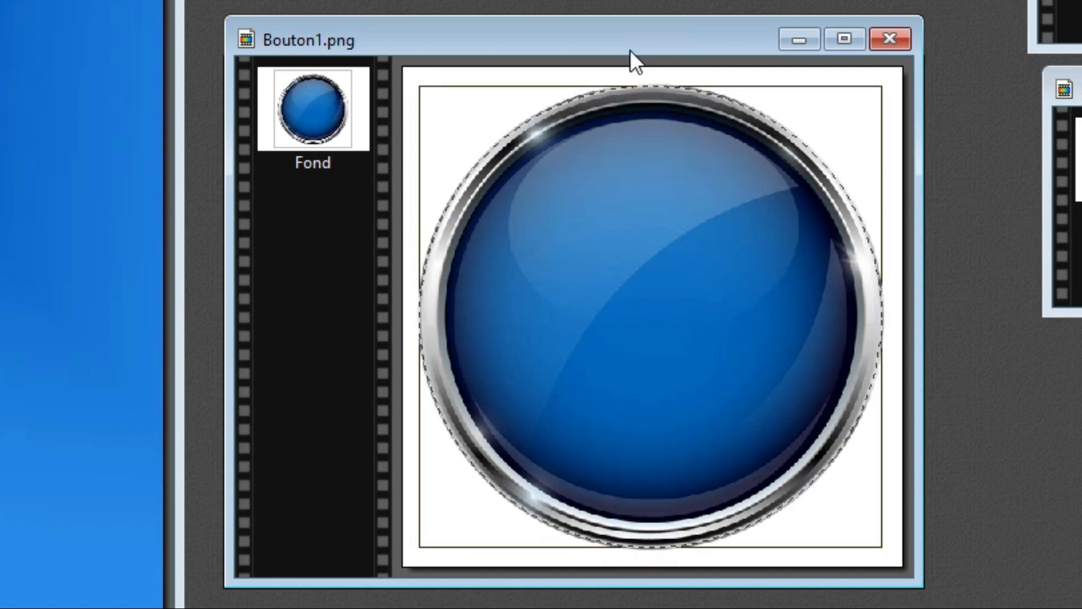
# Copy the selected button into Fond CrocVairons.jpg as a new layer near the centre, and close Bouton1.png
pyautogui.rightClick(635, 36)
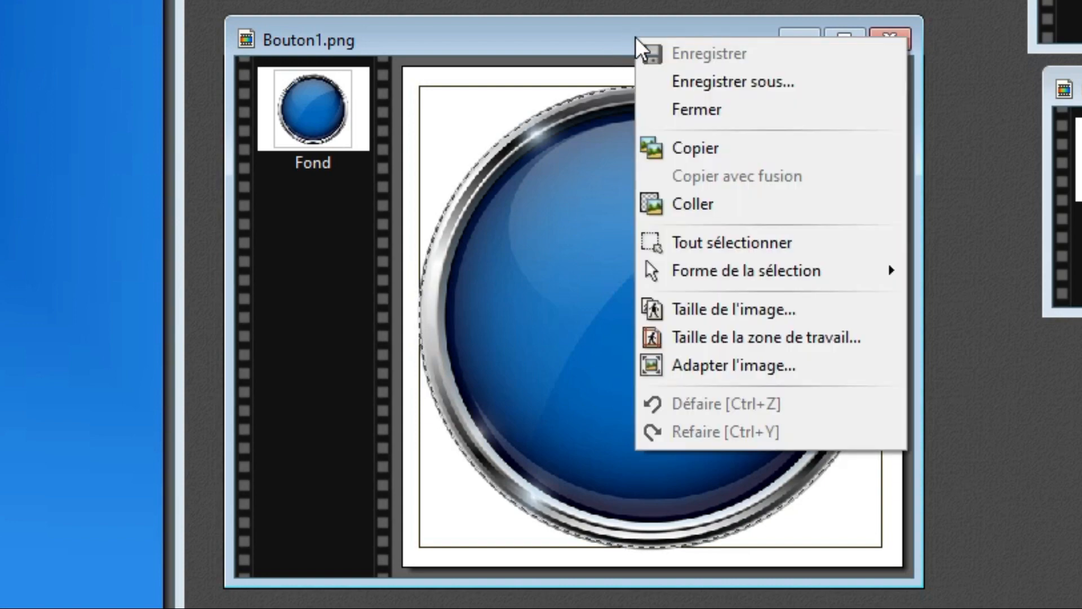
pyautogui.click(701, 149)
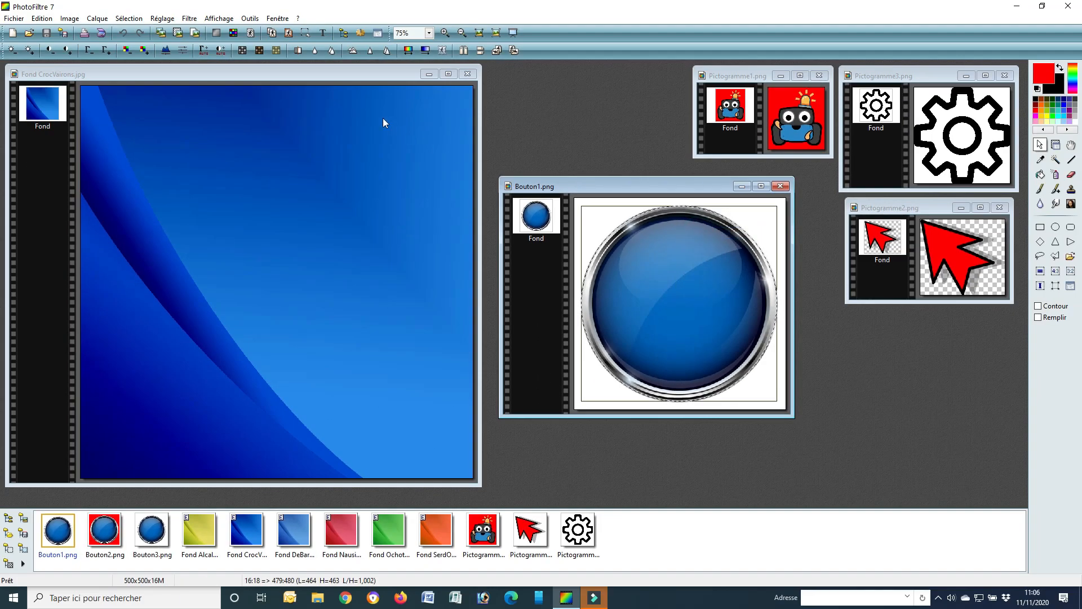
pyautogui.click(334, 77)
pyautogui.rightClick(334, 79)
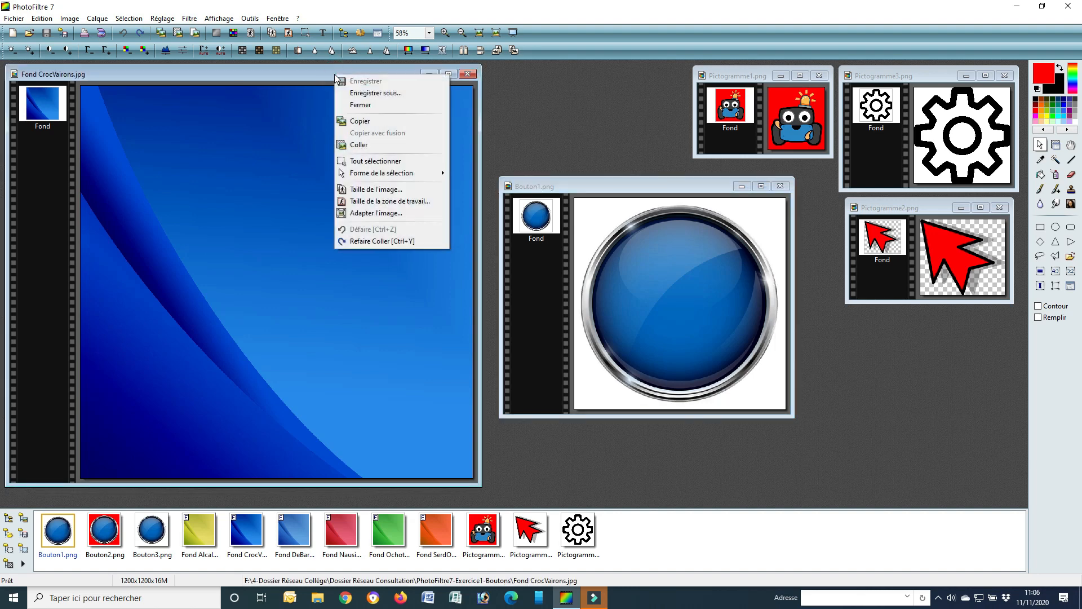
pyautogui.click(361, 145)
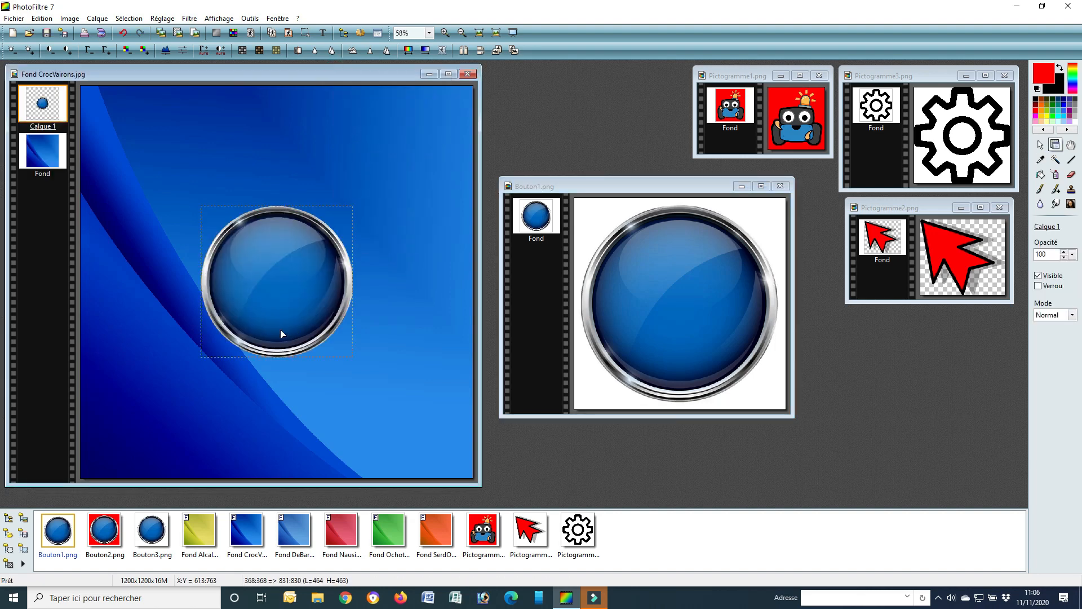
pyautogui.moveTo(282, 315)
pyautogui.mouseDown()
pyautogui.moveTo(282, 293)
pyautogui.moveTo(265, 309)
pyautogui.moveTo(282, 285)
pyautogui.moveTo(286, 310)
pyautogui.mouseUp()
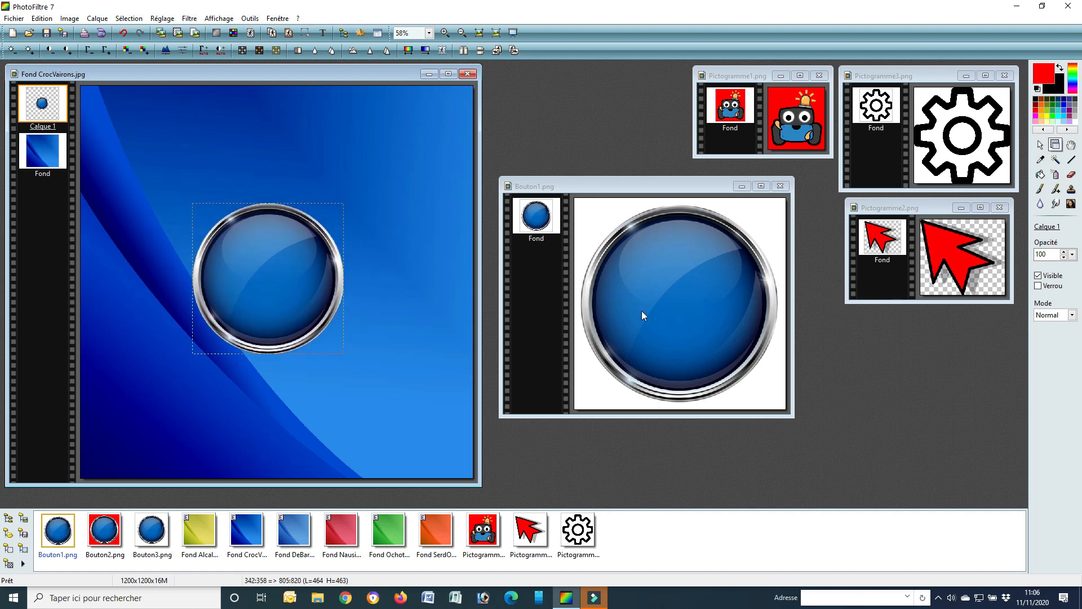
pyautogui.click(780, 186)
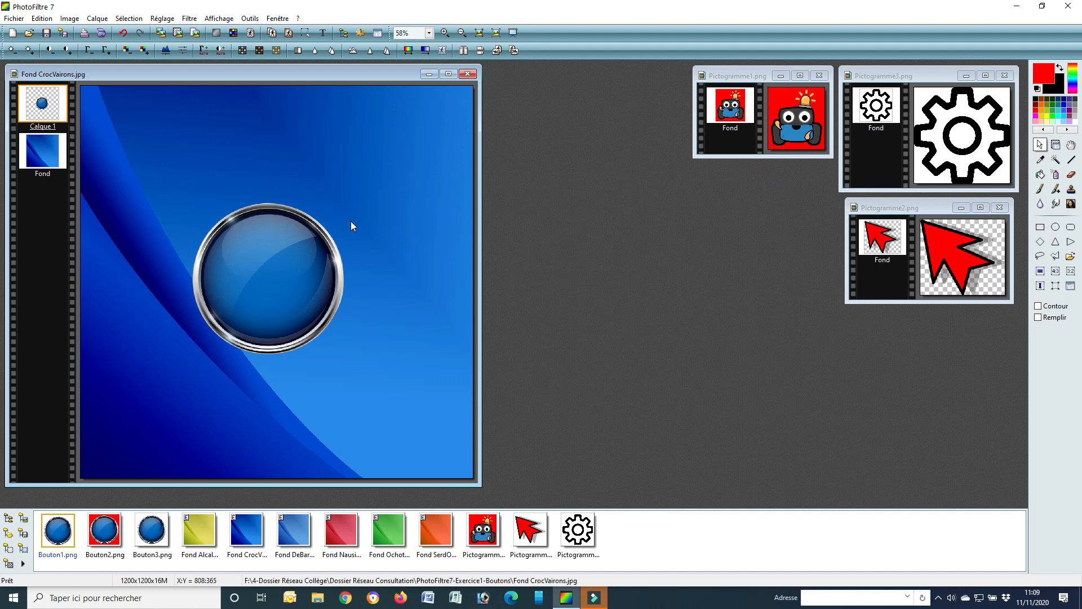
# Try to move the button layer on the background with the selection tool active
pyautogui.moveTo(252, 272); pyautogui.dragTo(204, 226)
pyautogui.moveTo(275, 250); pyautogui.dragTo(361, 180)
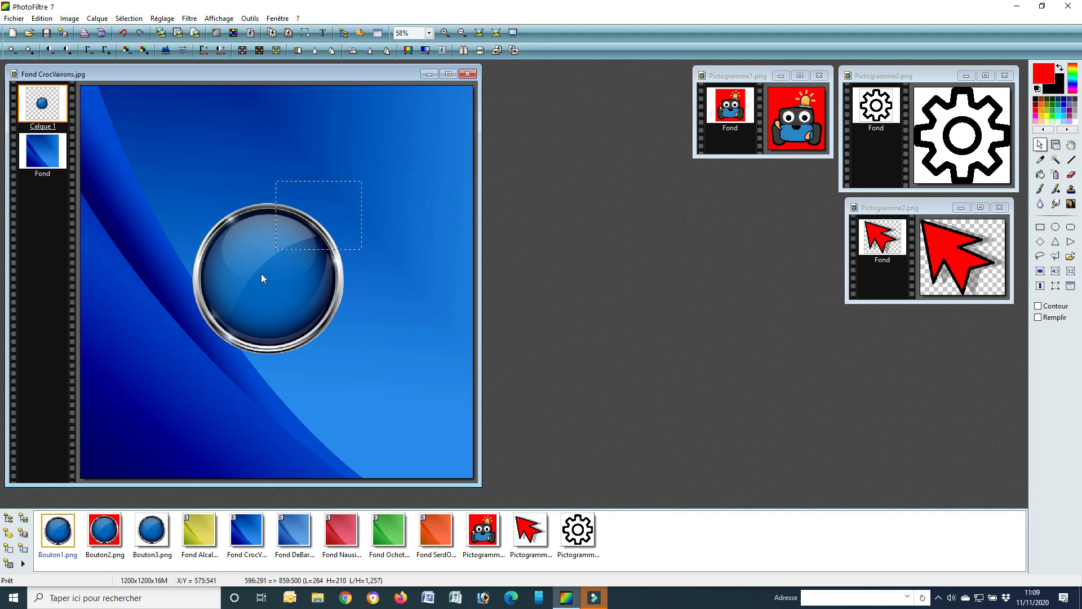
pyautogui.moveTo(256, 280); pyautogui.dragTo(221, 344)
pyautogui.moveTo(285, 290); pyautogui.dragTo(372, 349)
pyautogui.moveTo(253, 259); pyautogui.dragTo(228, 217)
pyautogui.moveTo(288, 276); pyautogui.dragTo(361, 246)
pyautogui.moveTo(231, 280); pyautogui.dragTo(172, 323)
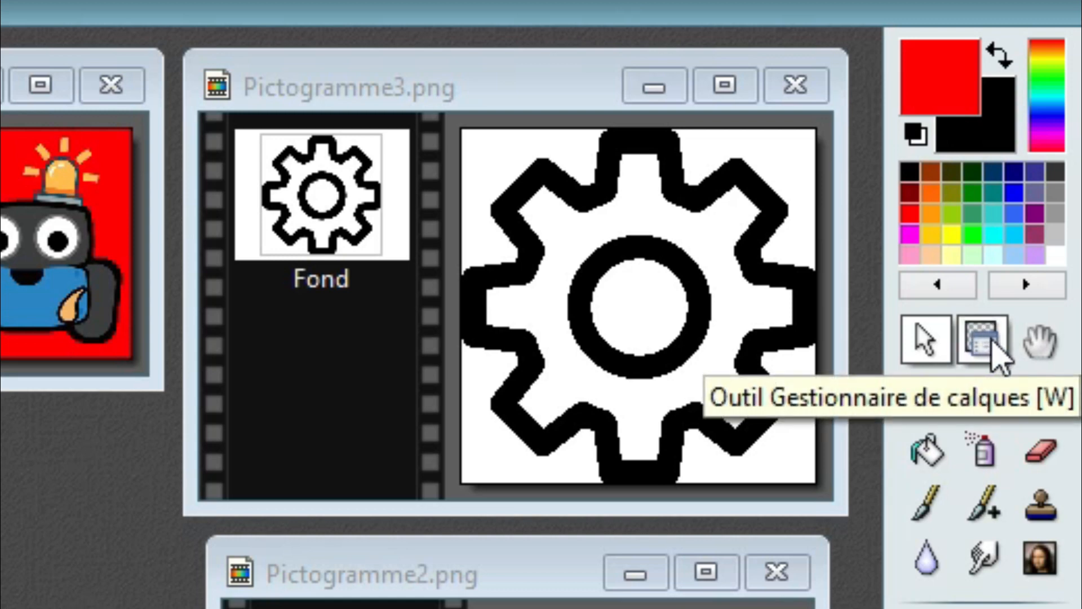
# Switch to the layer manager tool and move the button layer to the upper-left area of the blue background
pyautogui.click(987, 341)
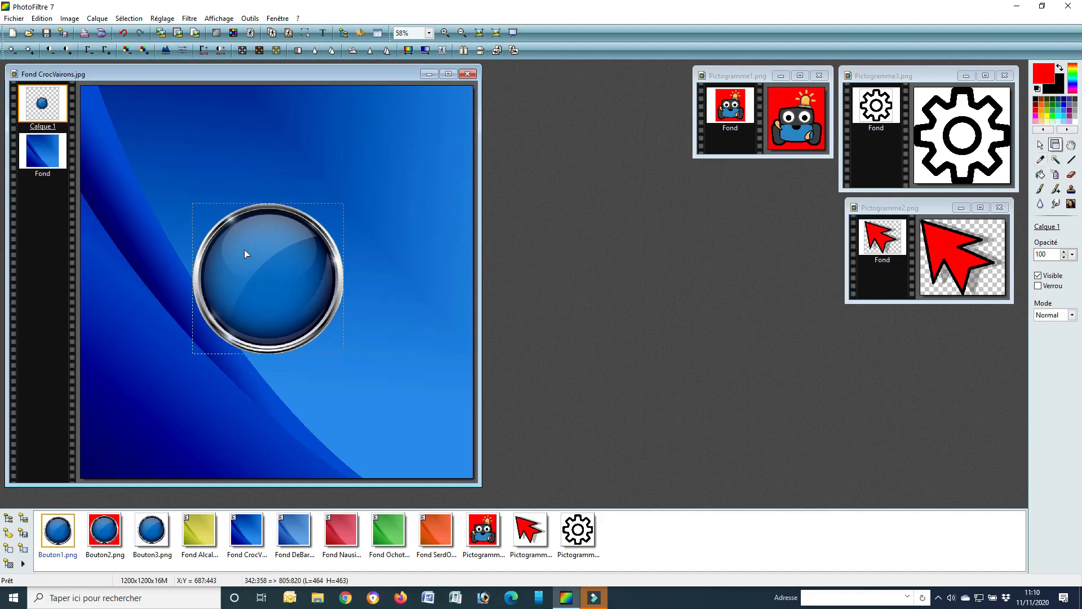
pyautogui.moveTo(245, 250); pyautogui.dragTo(264, 293)
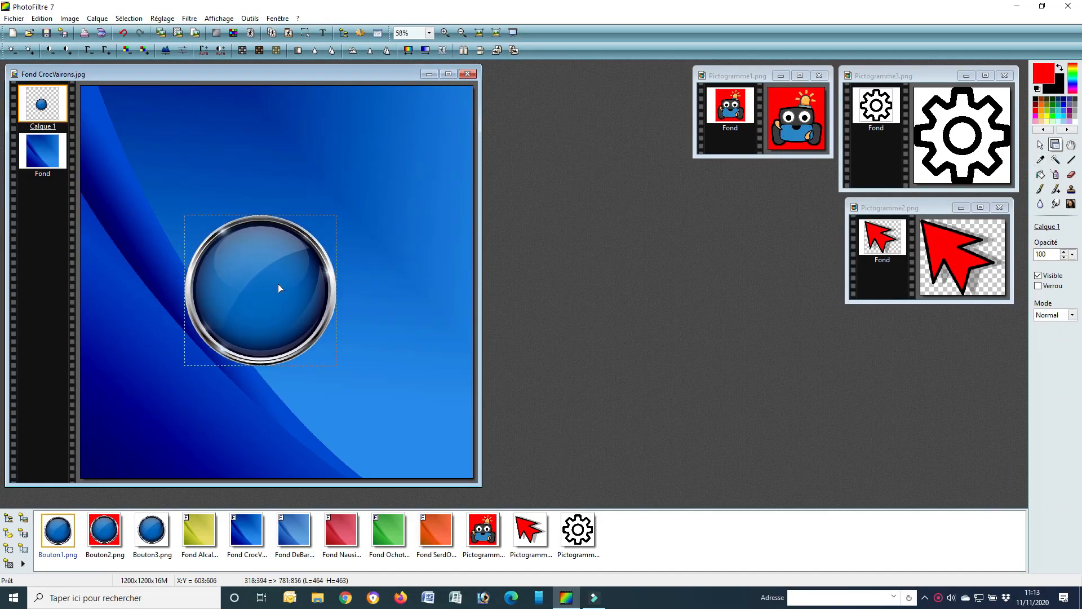
pyautogui.moveTo(277, 283); pyautogui.dragTo(194, 198)
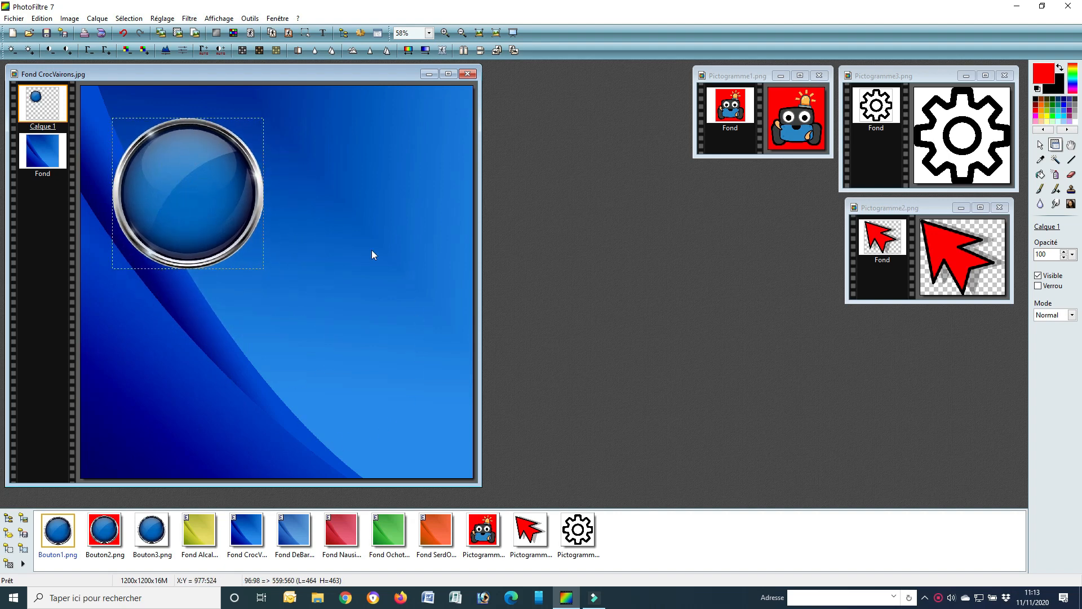
# Enlarge the button layer to about 915 × 913 px and centre it on the background
pyautogui.rightClick(184, 189)
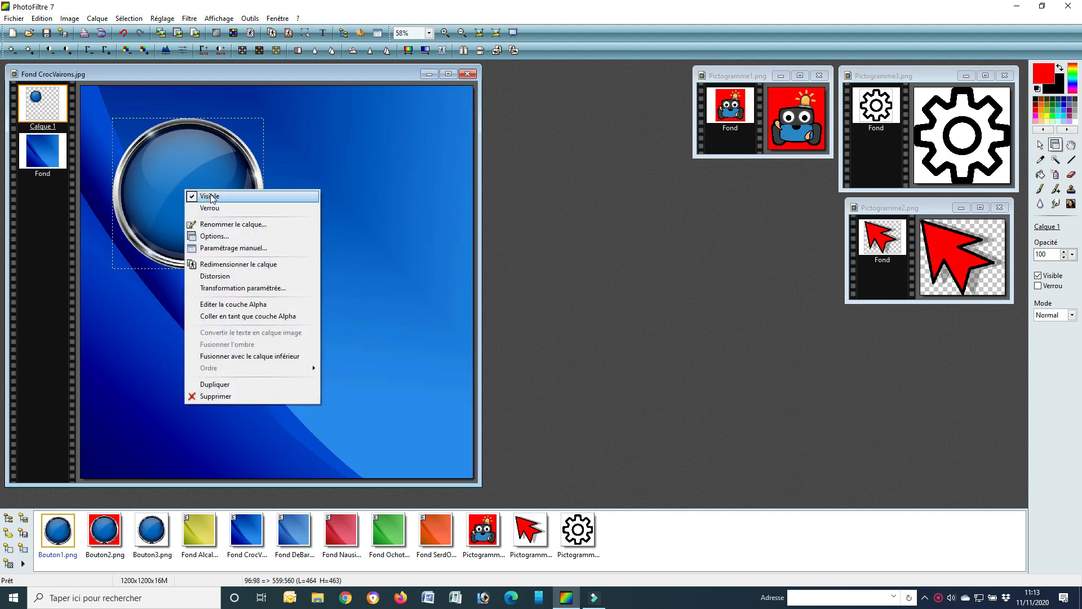
pyautogui.click(234, 265)
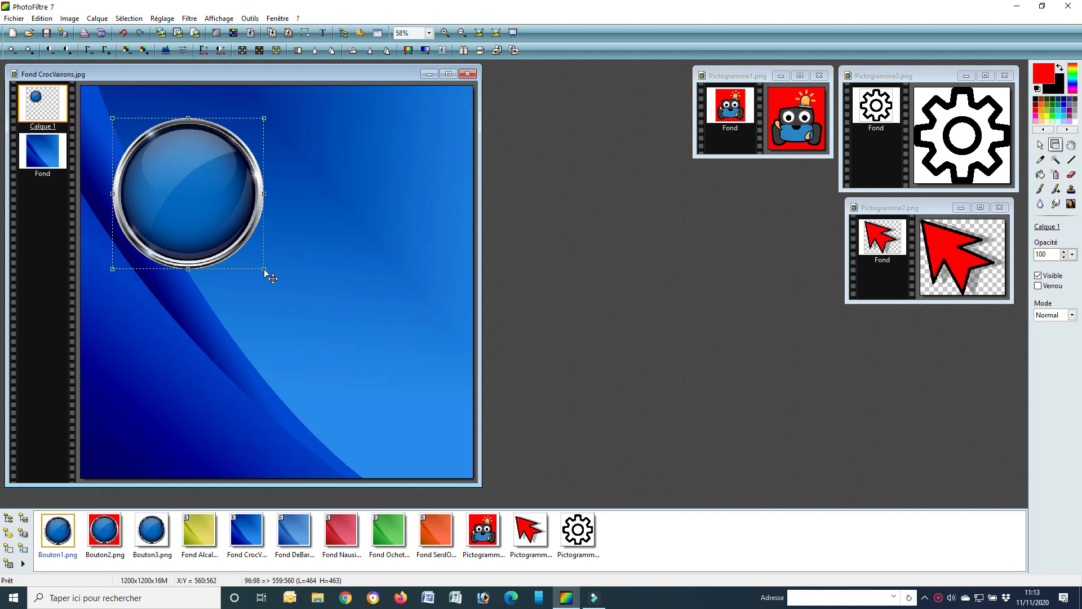
pyautogui.moveTo(263, 268); pyautogui.dragTo(409, 419)
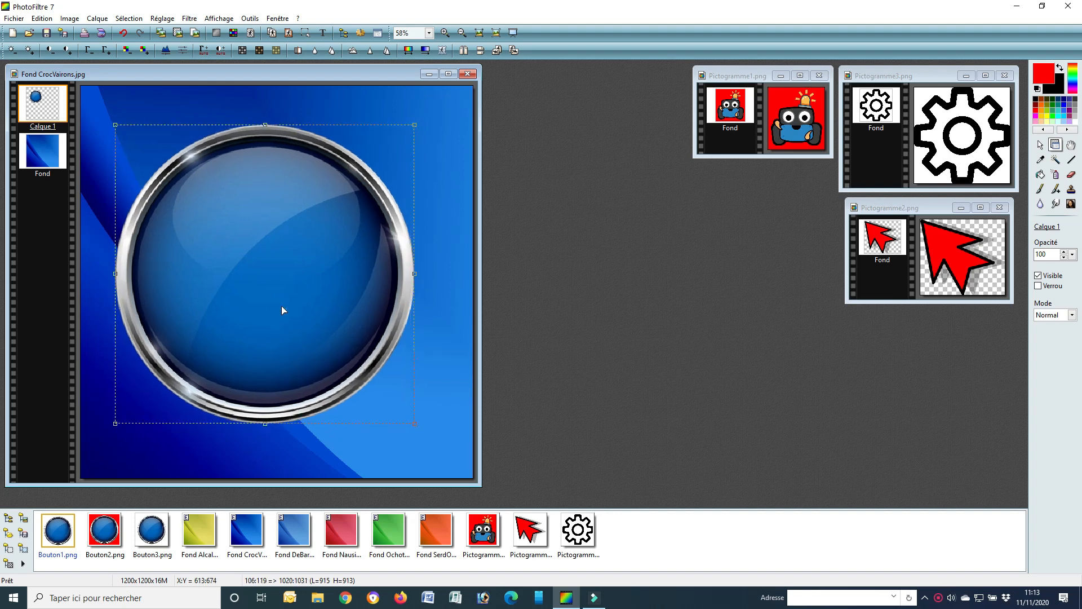
pyautogui.moveTo(281, 306); pyautogui.dragTo(283, 306)
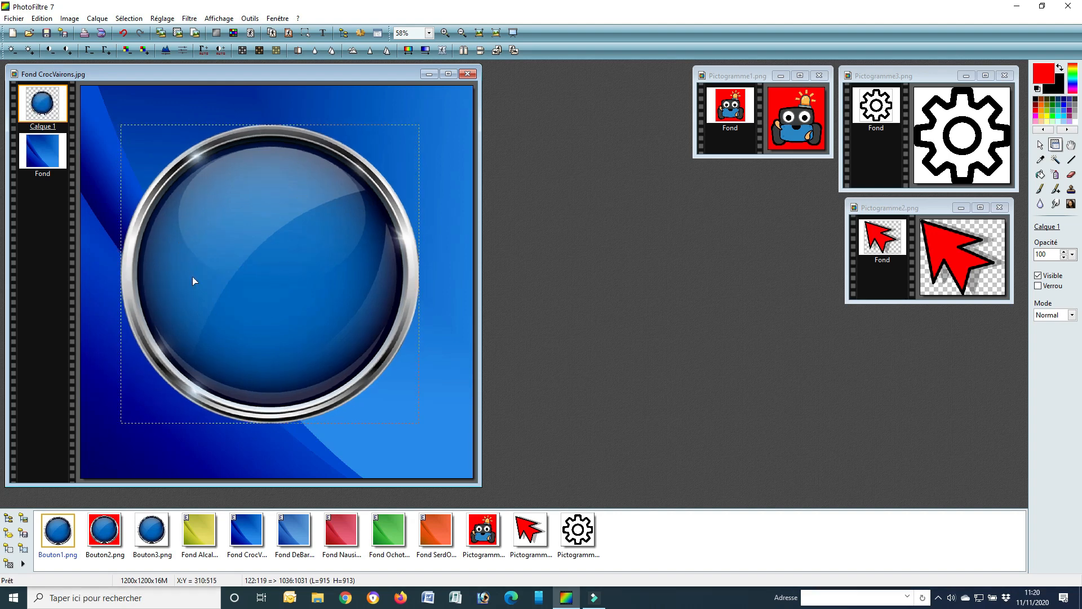
# Paste a copy of Pictogramme1.png with its red background onto the blue button, and delete that pasted layer
pyautogui.moveTo(755, 77); pyautogui.dragTo(561, 168)
pyautogui.scroll(4, 586, 208)
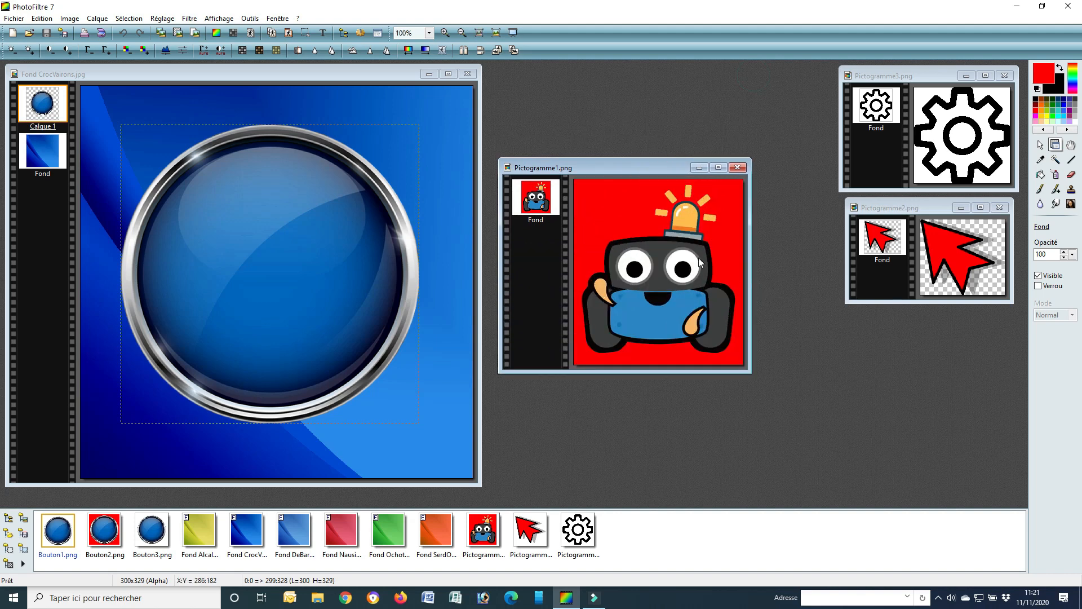
pyautogui.rightClick(634, 163)
pyautogui.click(665, 212)
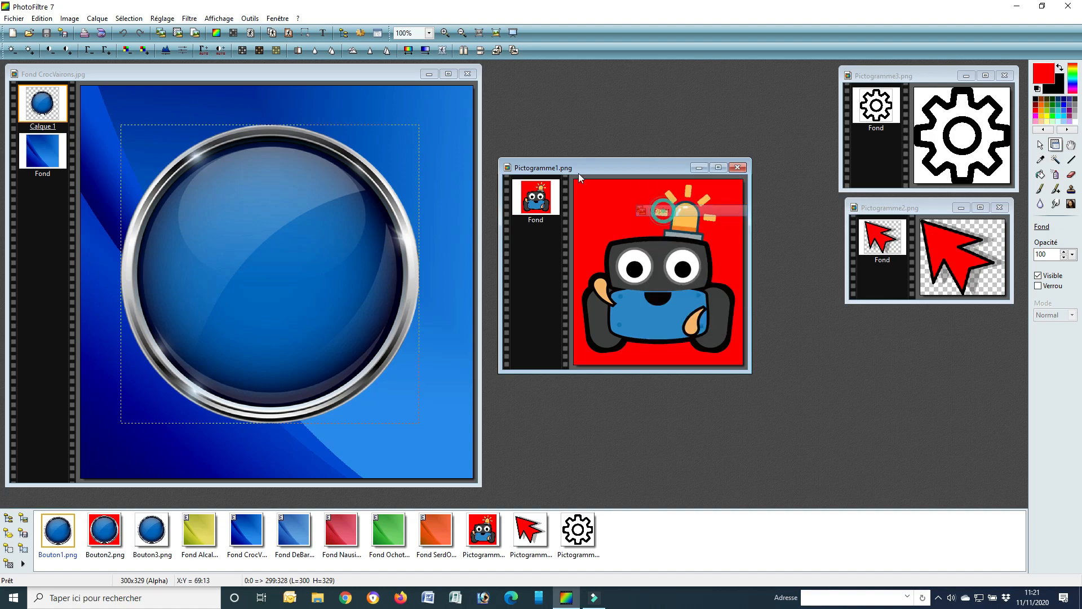
pyautogui.rightClick(340, 72)
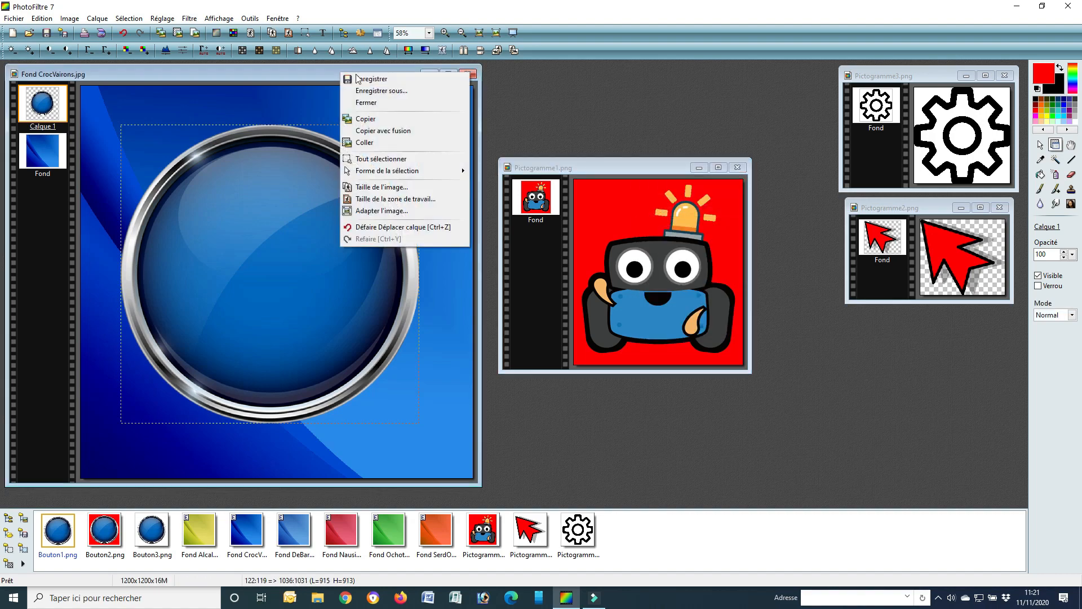
pyautogui.click(375, 142)
pyautogui.moveTo(286, 269); pyautogui.dragTo(329, 319)
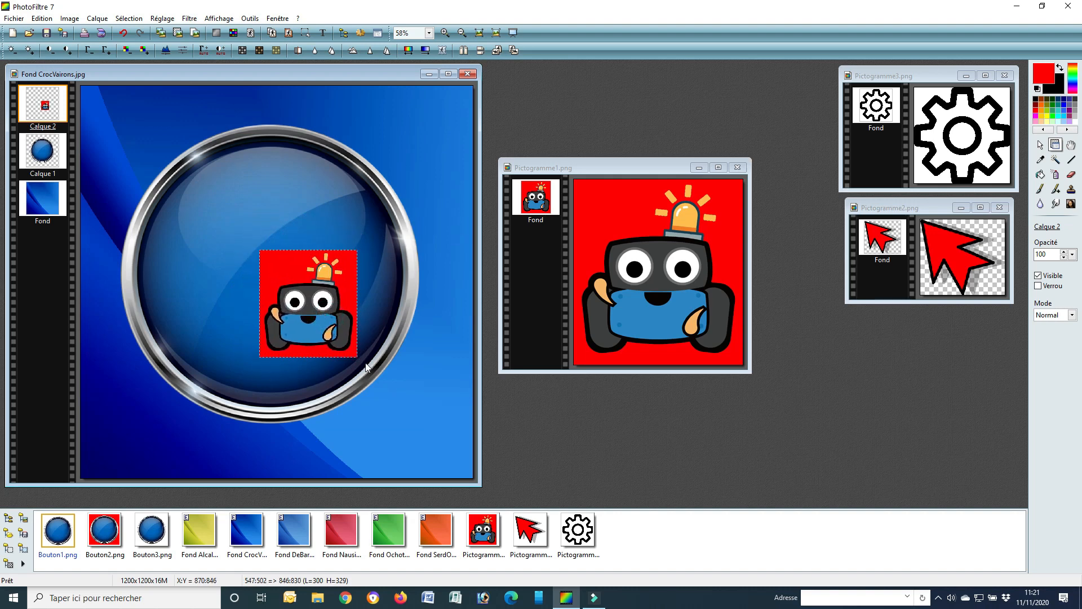
pyautogui.rightClick(310, 296)
pyautogui.click(344, 501)
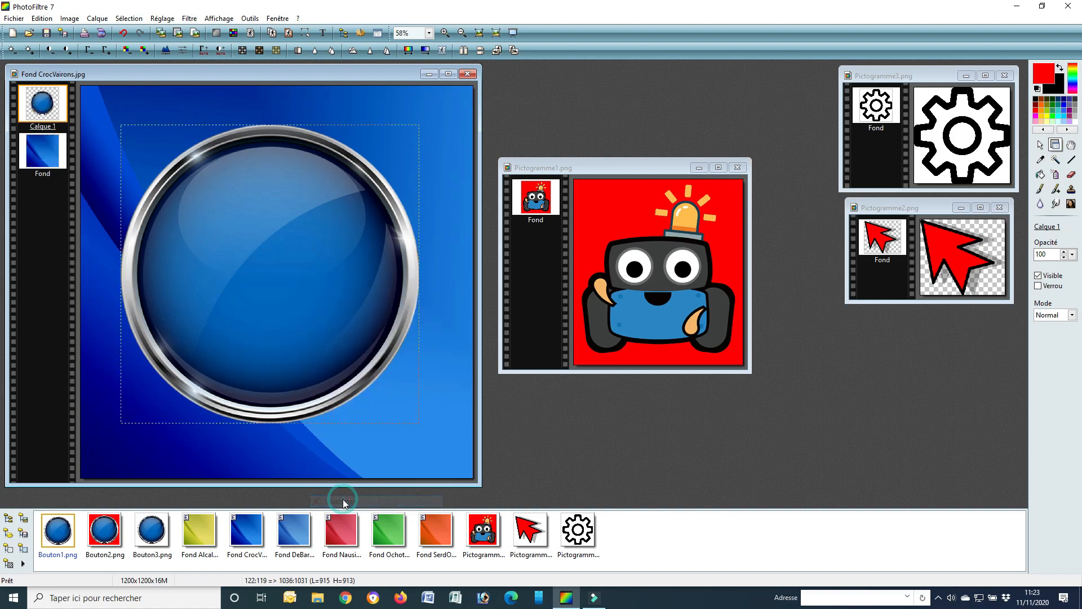
# Make the red background of Pictogramme1.png transparent with a tolerance of 100 and 0% opacity
pyautogui.moveTo(606, 171); pyautogui.dragTo(603, 145)
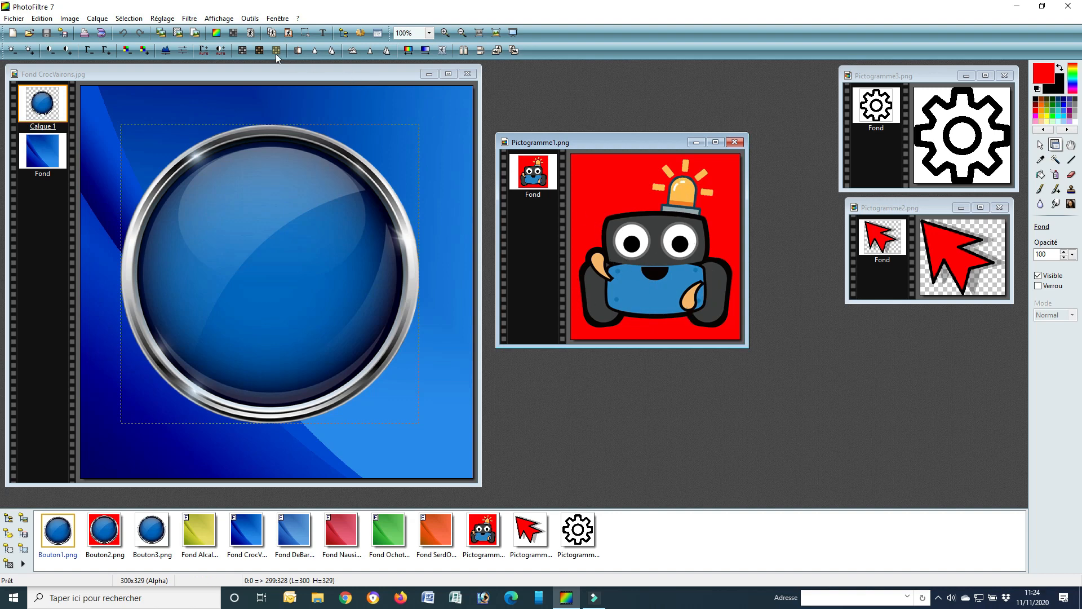
pyautogui.click(250, 34)
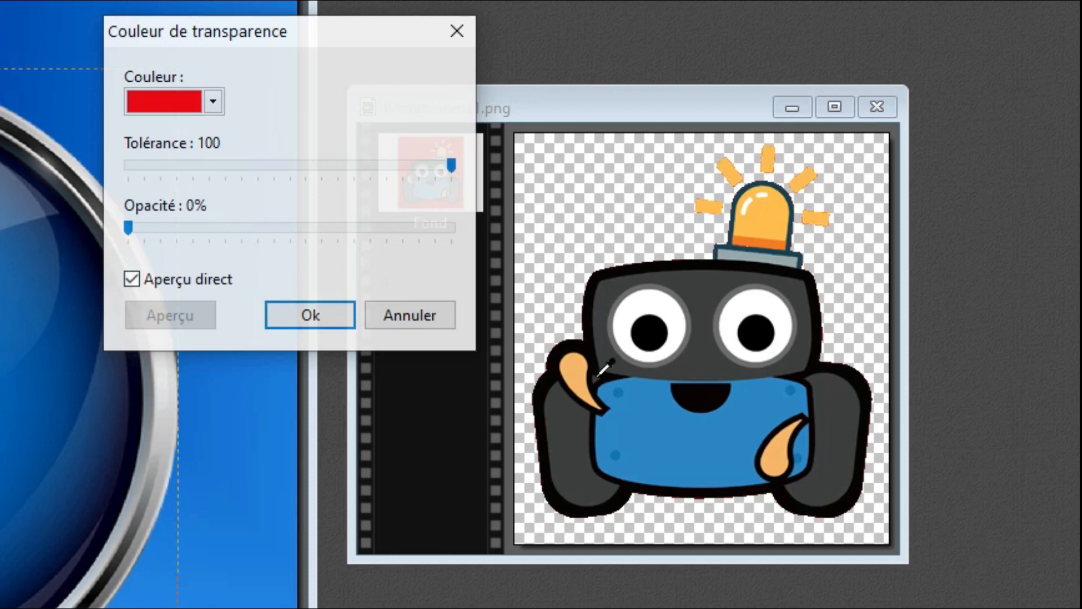
pyautogui.click(451, 164)
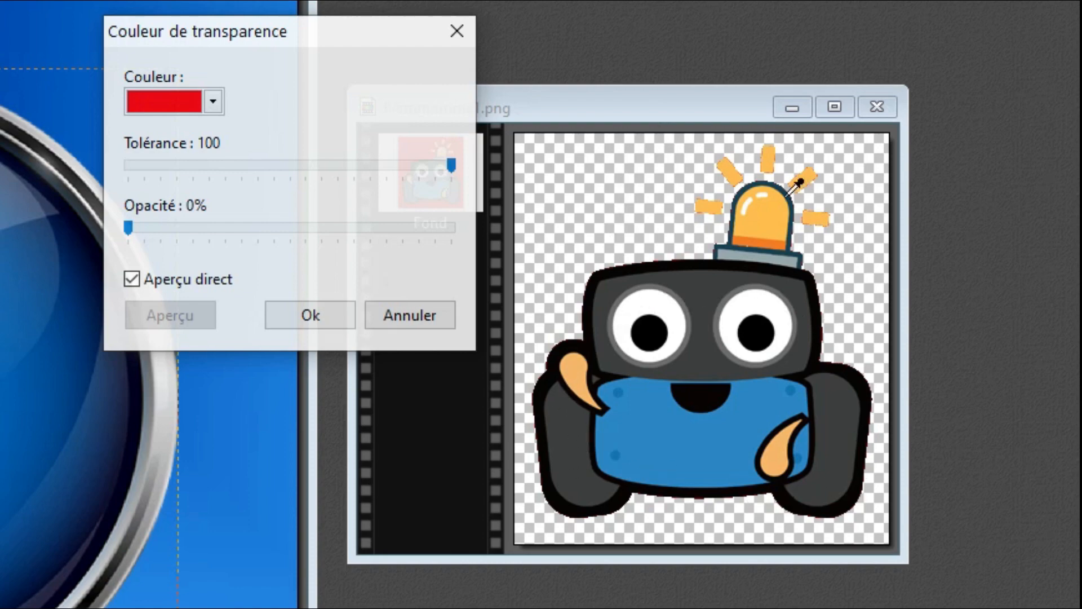
pyautogui.click(314, 319)
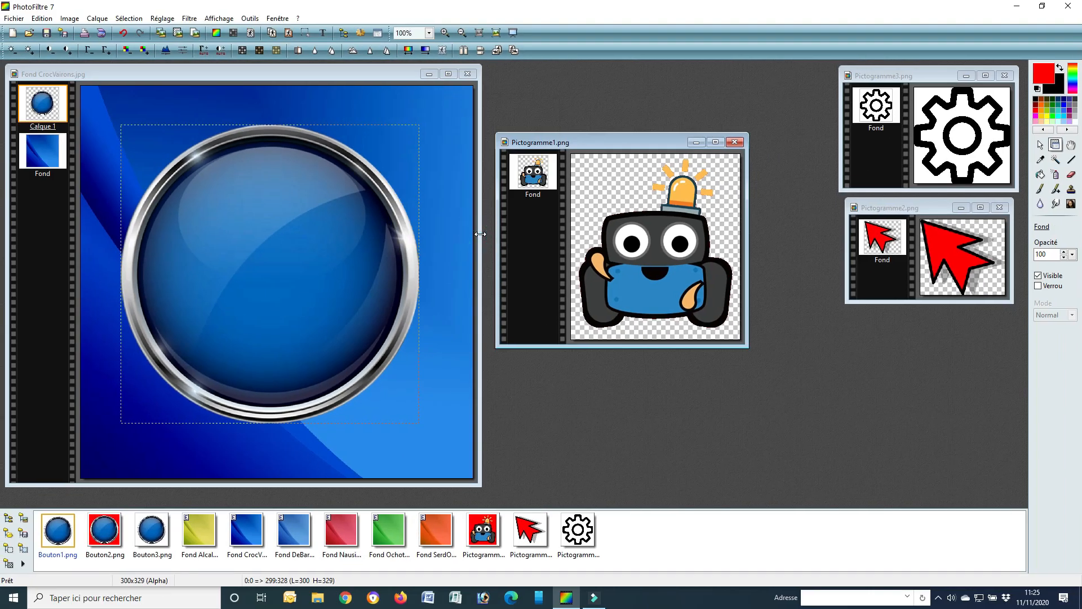
# Copy the transparent Pictogramme1.png robot into Fond CrocVairons.jpg as a new layer and move it to the upper middle of the button
pyautogui.rightClick(655, 131)
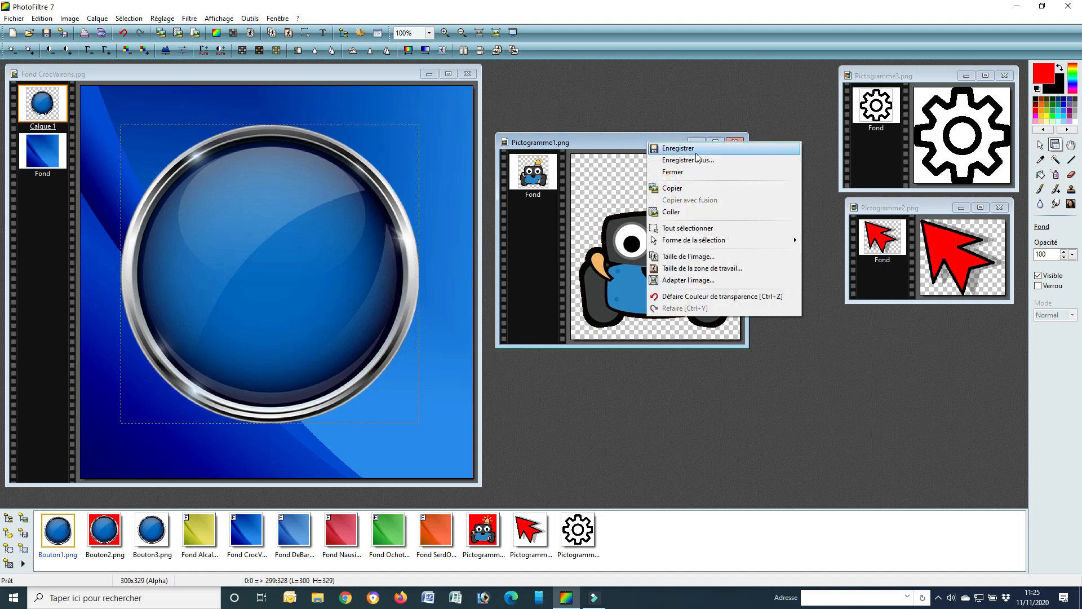
pyautogui.click(687, 190)
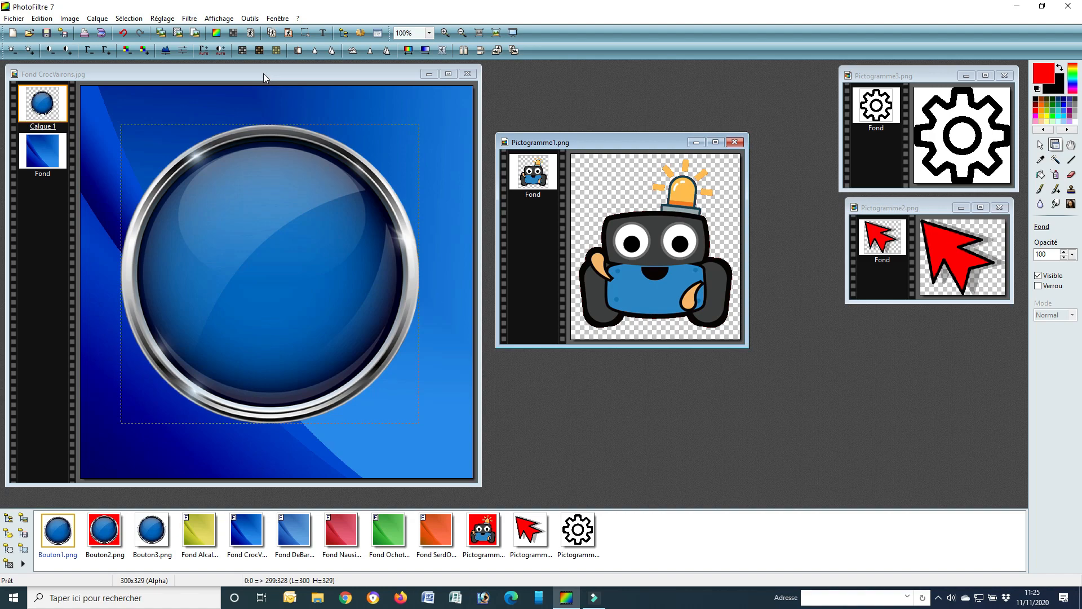
pyautogui.rightClick(262, 73)
pyautogui.click(294, 145)
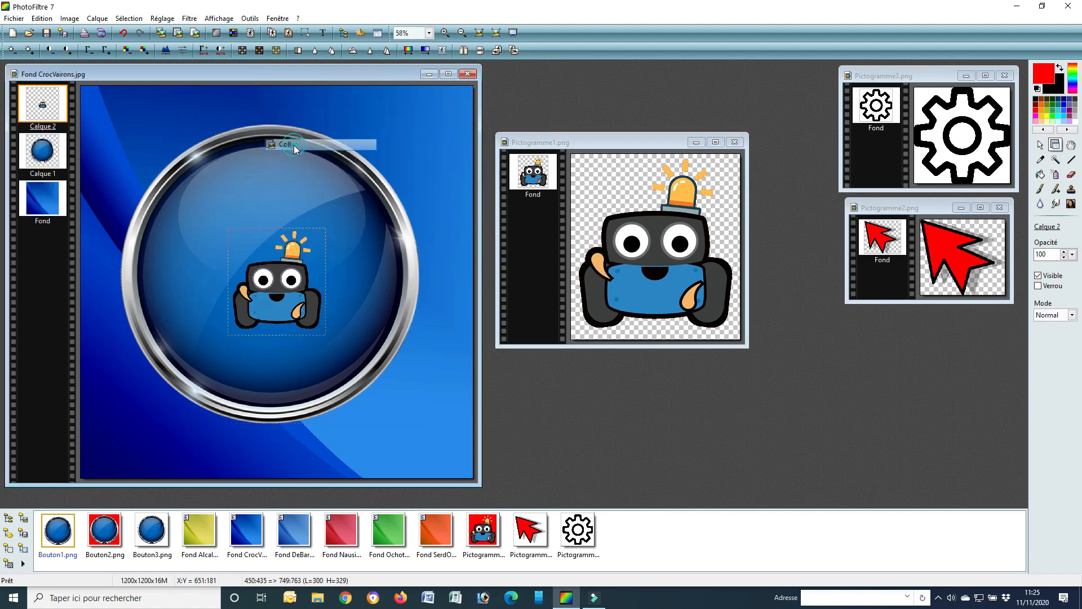
pyautogui.moveTo(281, 299); pyautogui.dragTo(260, 257)
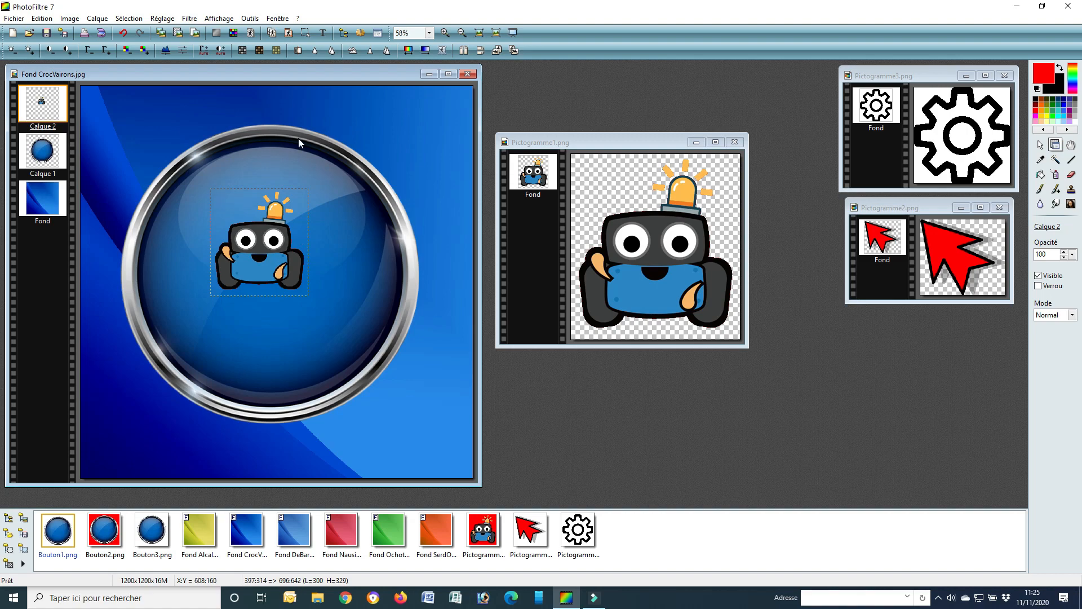
# Enlarge the robot layer to about 585 × 642 px and place it slightly right of and below the button's centre
pyautogui.rightClick(267, 244)
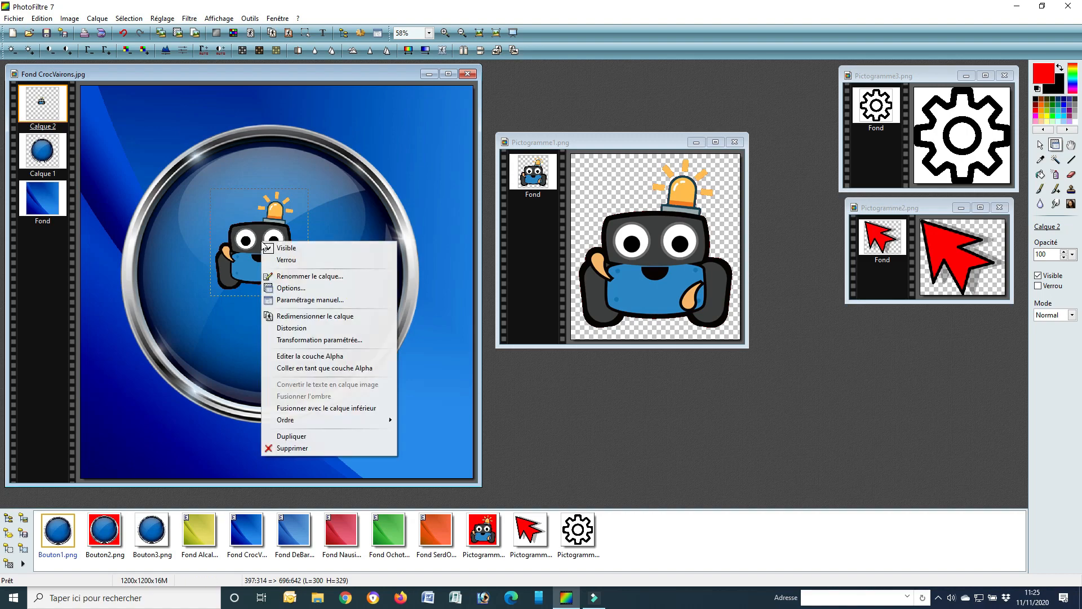
pyautogui.click(332, 318)
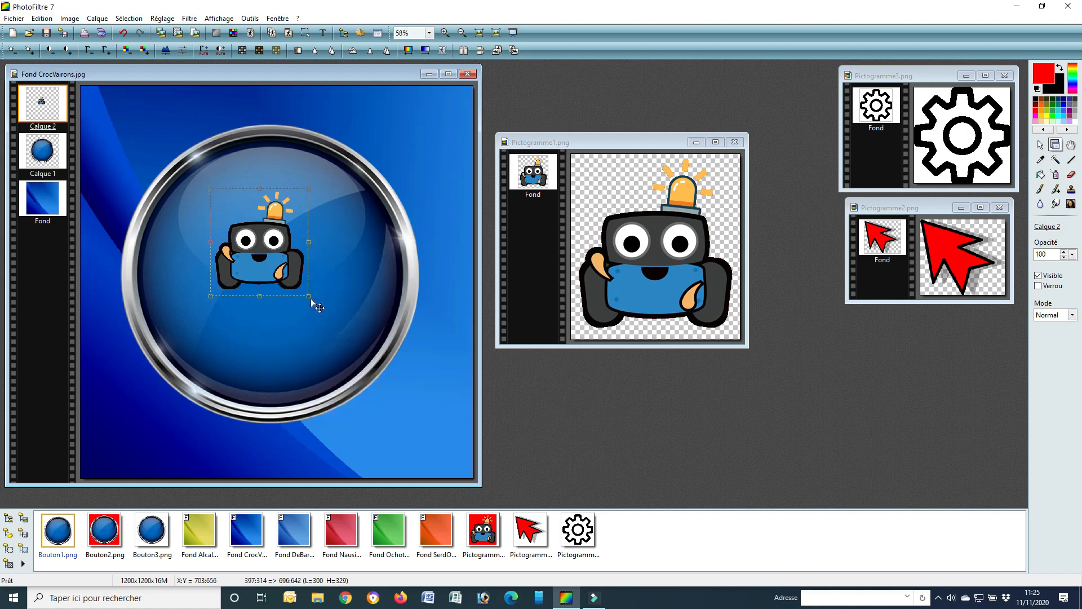
pyautogui.moveTo(309, 296); pyautogui.dragTo(396, 416)
pyautogui.moveTo(322, 315); pyautogui.dragTo(318, 303)
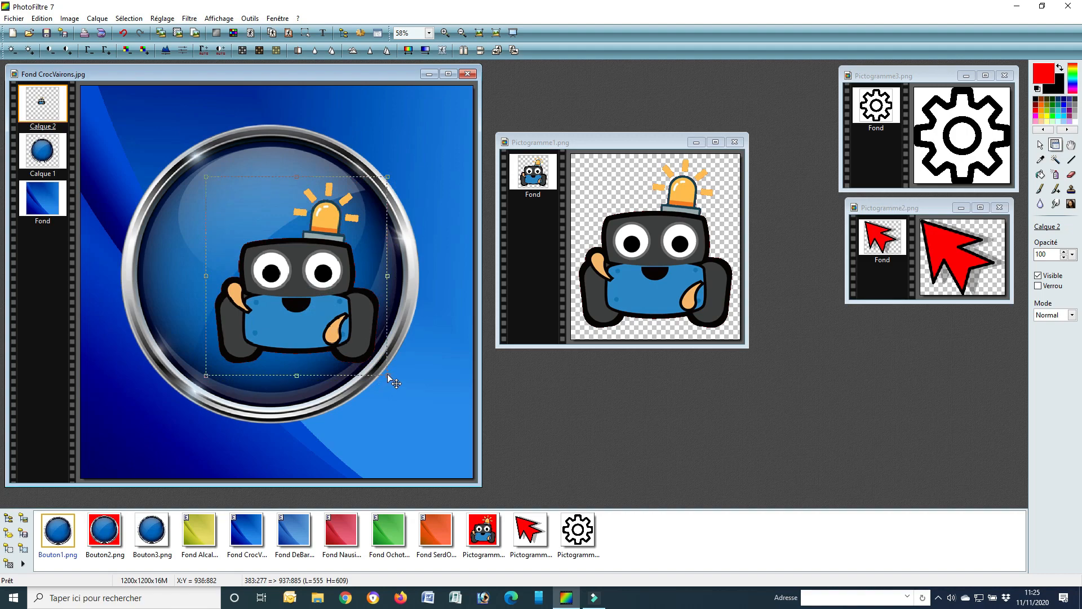
pyautogui.moveTo(387, 373); pyautogui.dragTo(395, 384)
pyautogui.moveTo(337, 355); pyautogui.dragTo(337, 361)
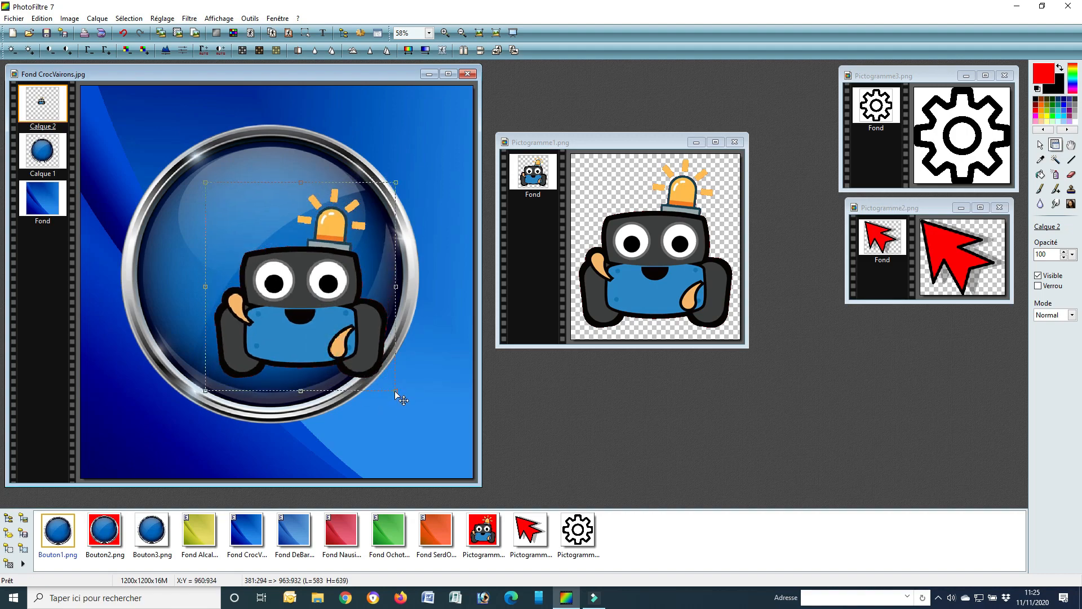
pyautogui.moveTo(395, 391); pyautogui.dragTo(396, 393)
pyautogui.moveTo(341, 351); pyautogui.dragTo(295, 314)
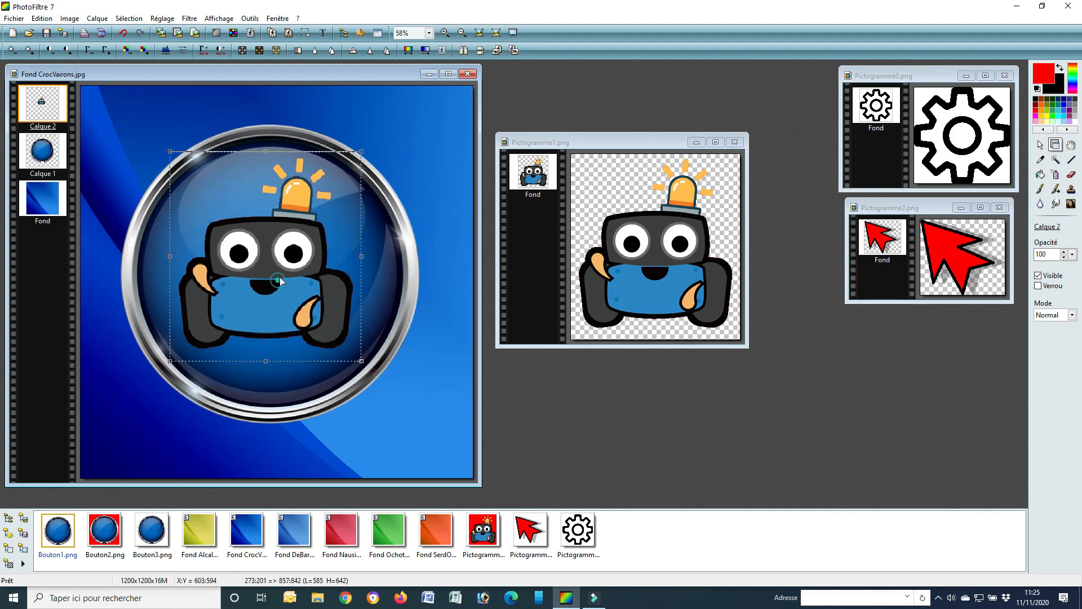
pyautogui.moveTo(279, 276); pyautogui.dragTo(305, 305)
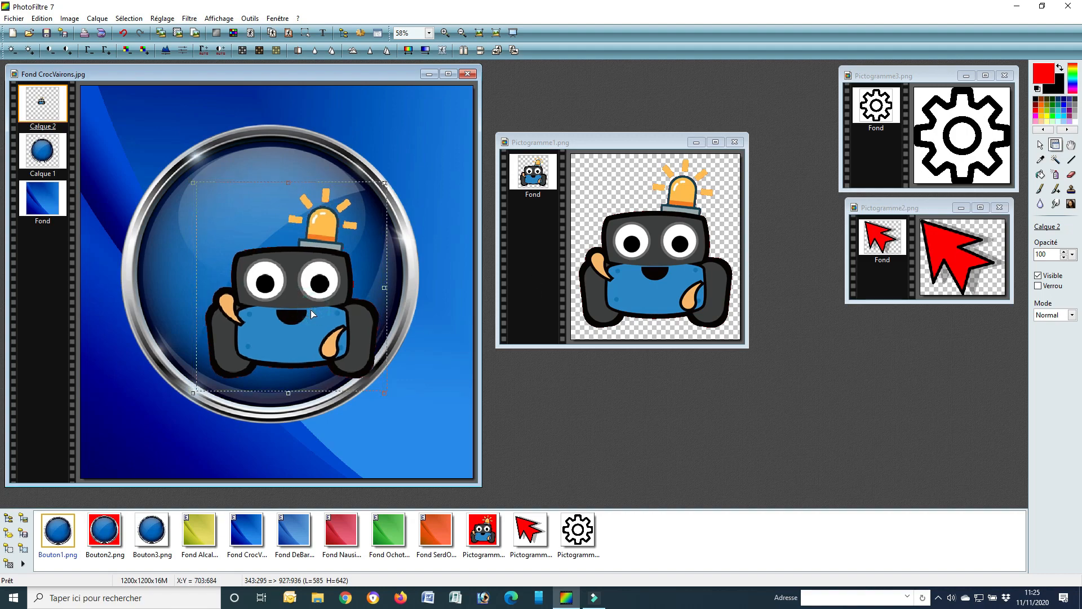
pyautogui.moveTo(314, 310); pyautogui.dragTo(312, 314)
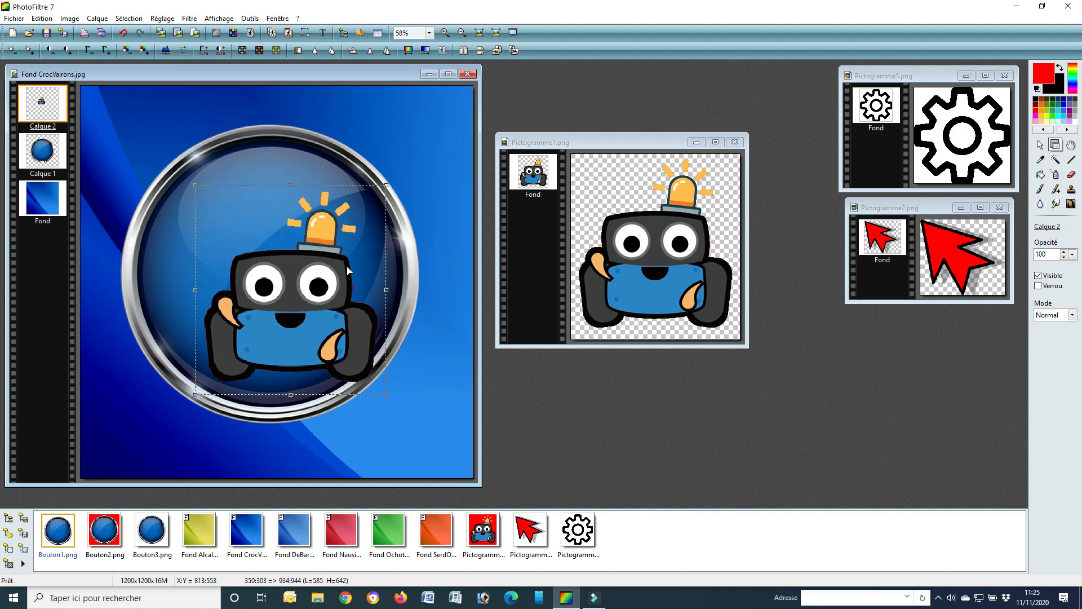
pyautogui.doubleClick(315, 325)
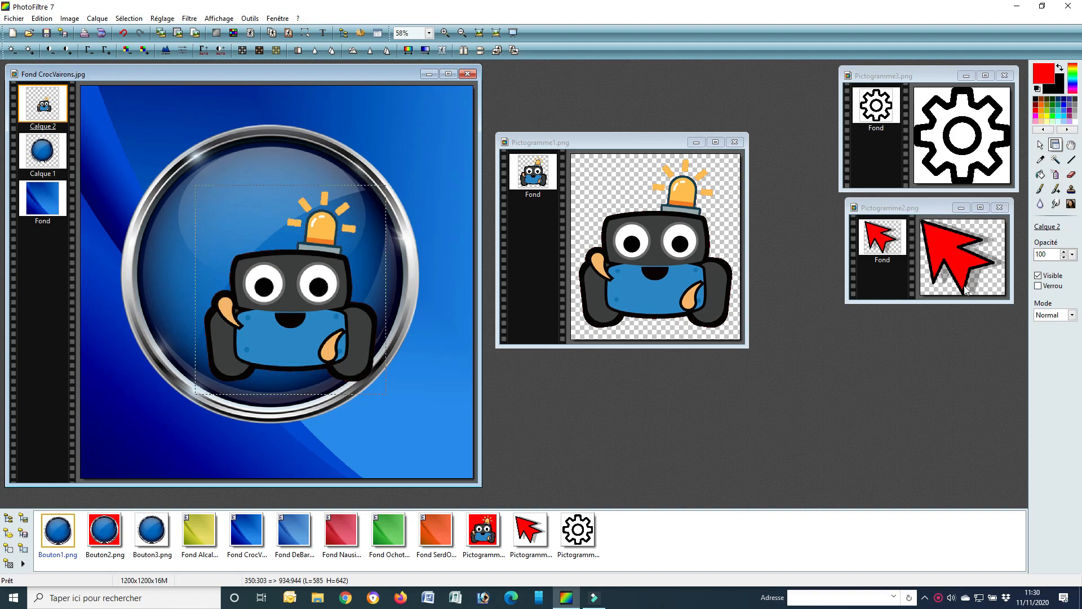
# Copy the red arrow of Pictogramme2.png into Fond CrocVairons.jpg as a new layer and move it to the button's upper left
pyautogui.rightClick(936, 208)
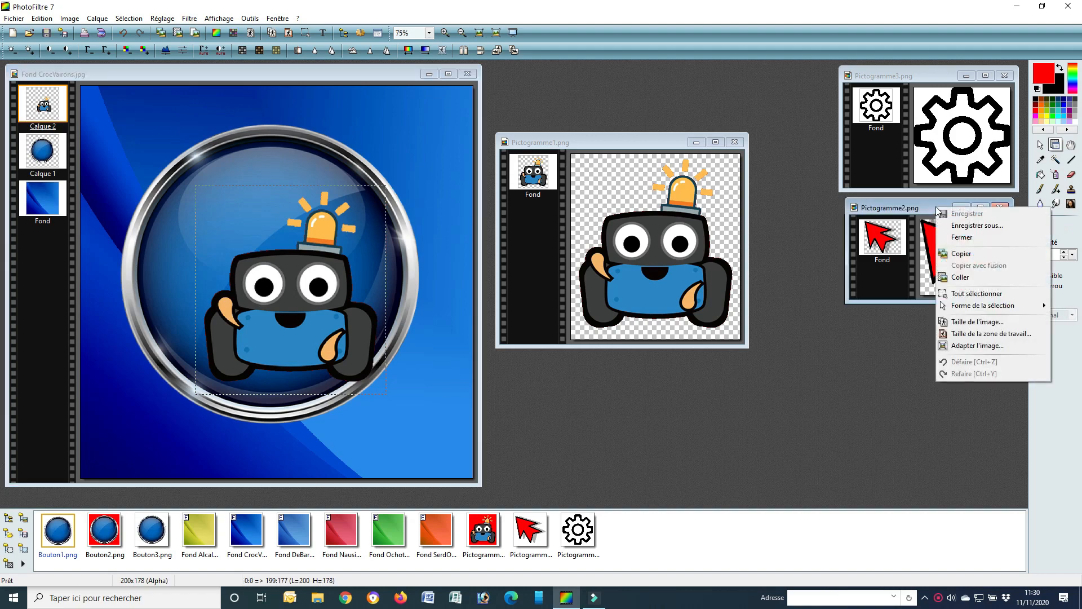
pyautogui.click(970, 255)
pyautogui.click(348, 77)
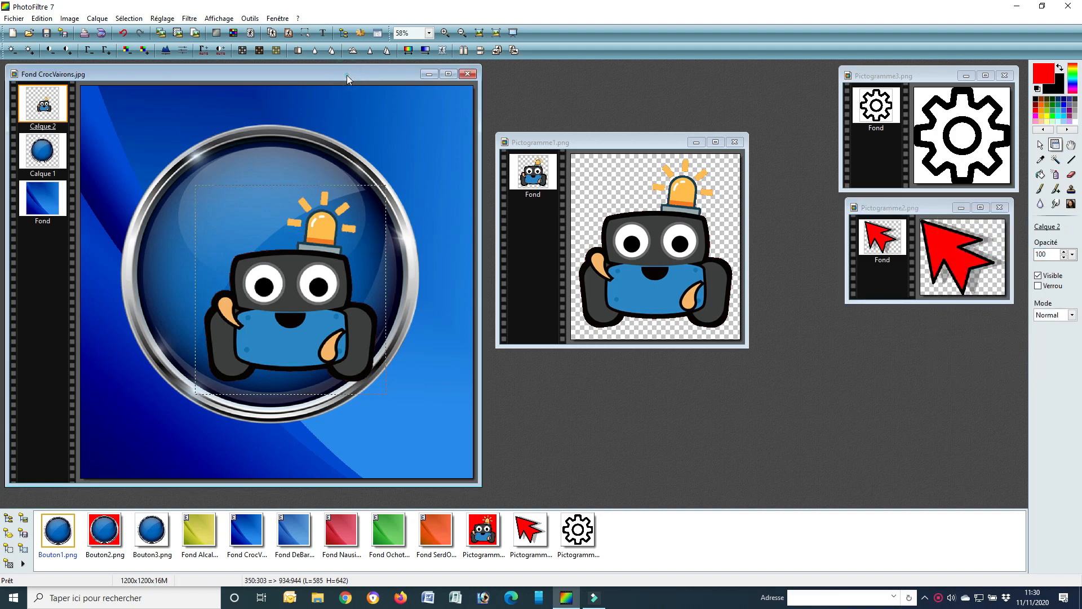
pyautogui.rightClick(321, 77)
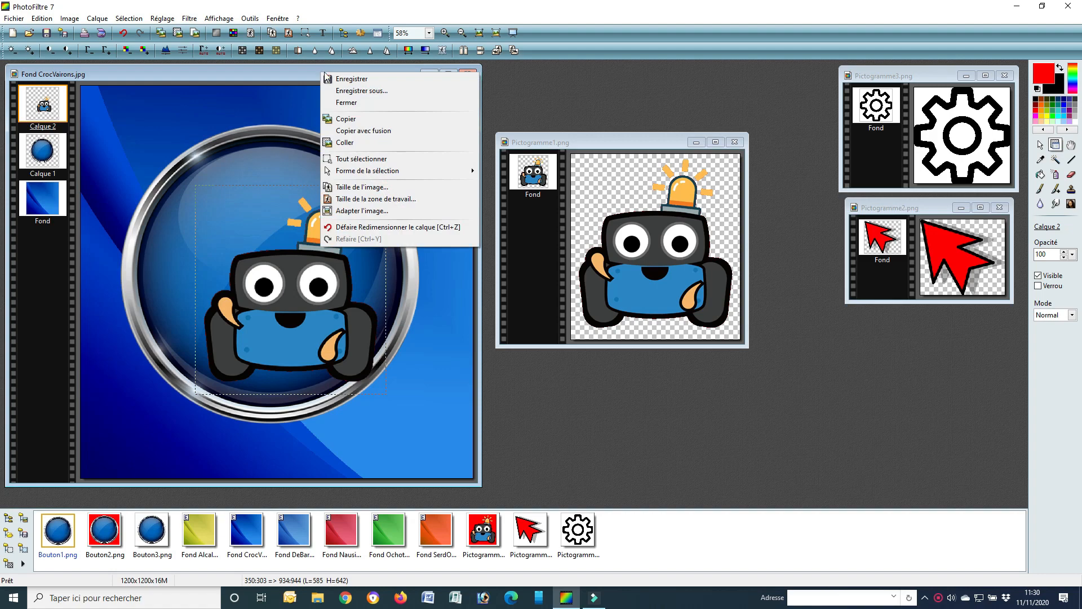
pyautogui.click(341, 143)
pyautogui.moveTo(280, 286); pyautogui.dragTo(223, 221)
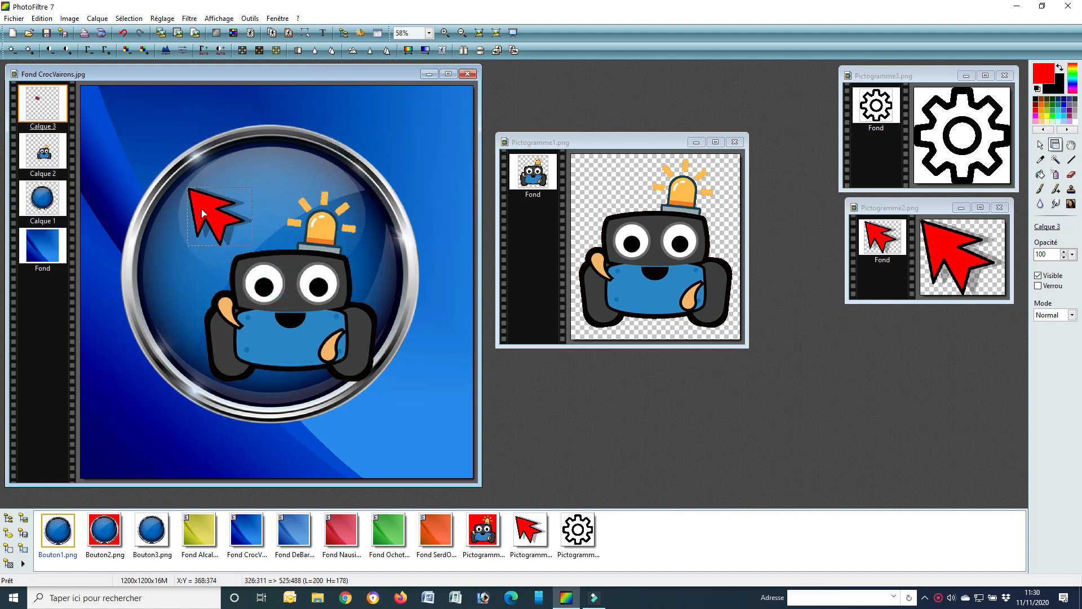
# Enlarge the red arrow layer to about 443 × 394 px, with its tip on the button's upper-left rim
pyautogui.rightClick(205, 209)
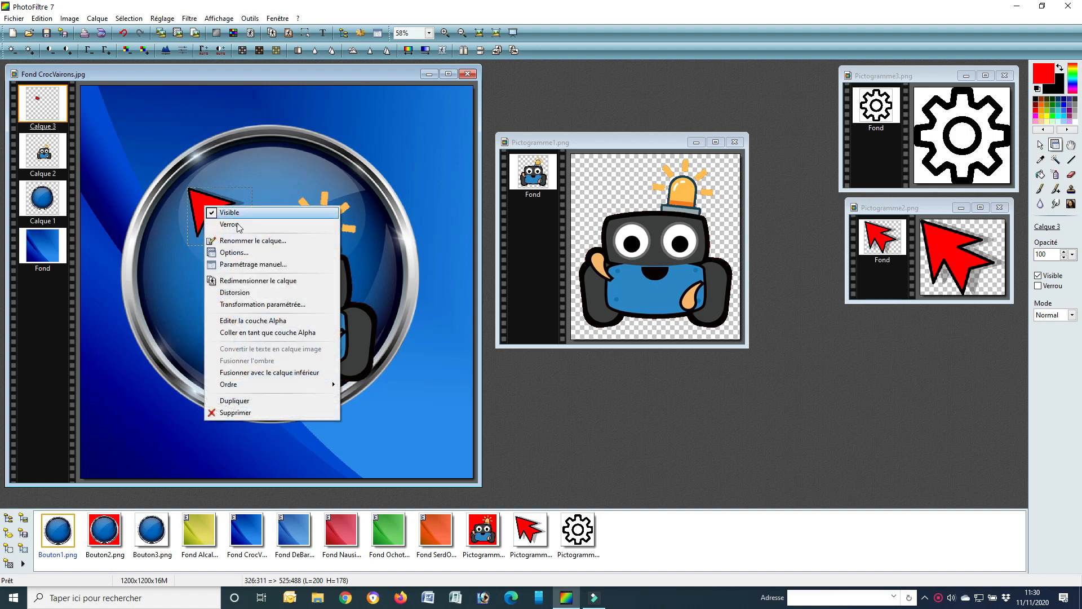
pyautogui.click(245, 281)
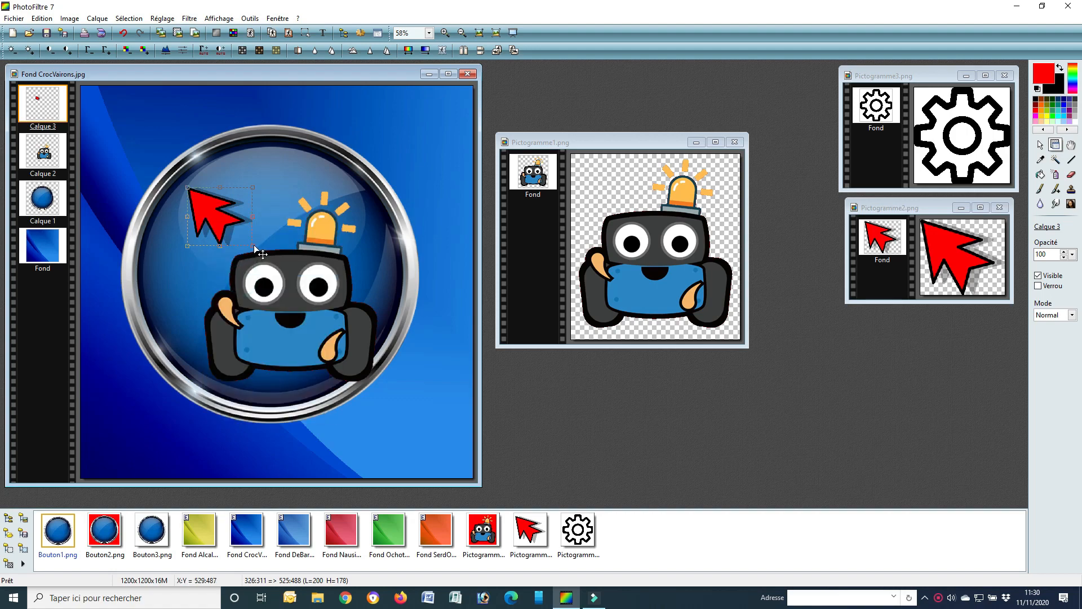
pyautogui.moveTo(254, 249); pyautogui.dragTo(302, 316)
pyautogui.moveTo(232, 228); pyautogui.dragTo(231, 206)
pyautogui.moveTo(299, 264); pyautogui.dragTo(320, 282)
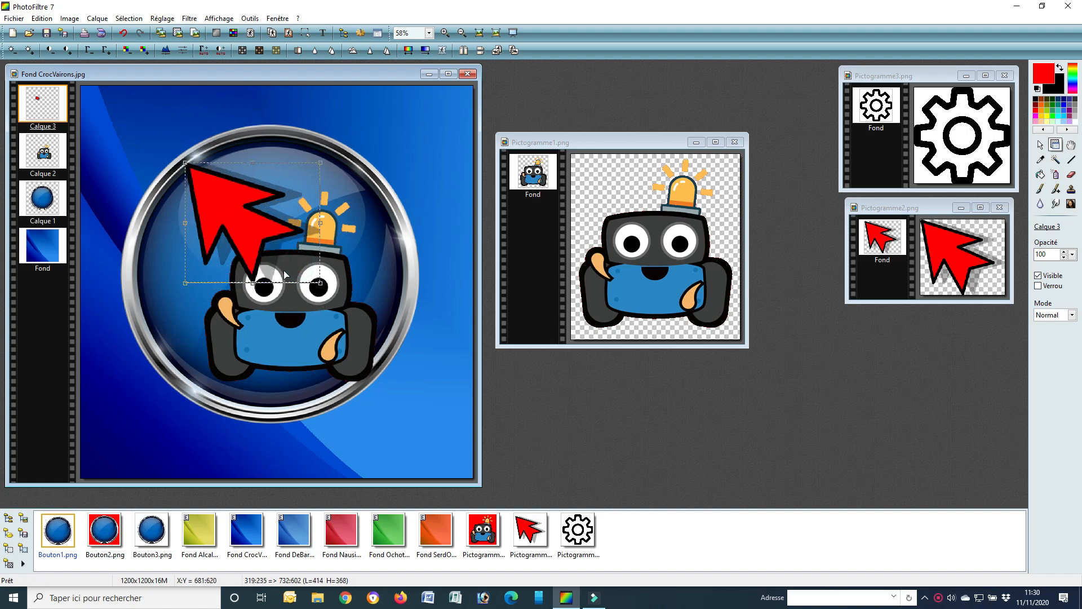
pyautogui.moveTo(244, 233)
pyautogui.mouseDown()
pyautogui.moveTo(233, 226)
pyautogui.moveTo(243, 237)
pyautogui.mouseUp()
pyautogui.moveTo(307, 284); pyautogui.dragTo(320, 297)
pyautogui.moveTo(237, 233); pyautogui.dragTo(235, 226)
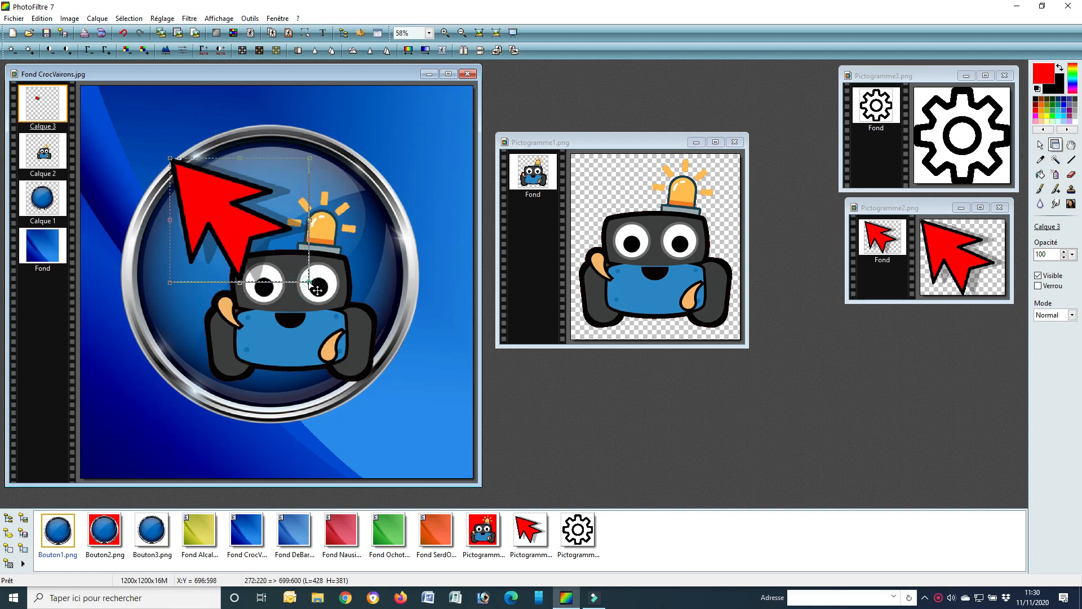
pyautogui.moveTo(308, 281); pyautogui.dragTo(313, 287)
pyautogui.moveTo(243, 227); pyautogui.dragTo(246, 229)
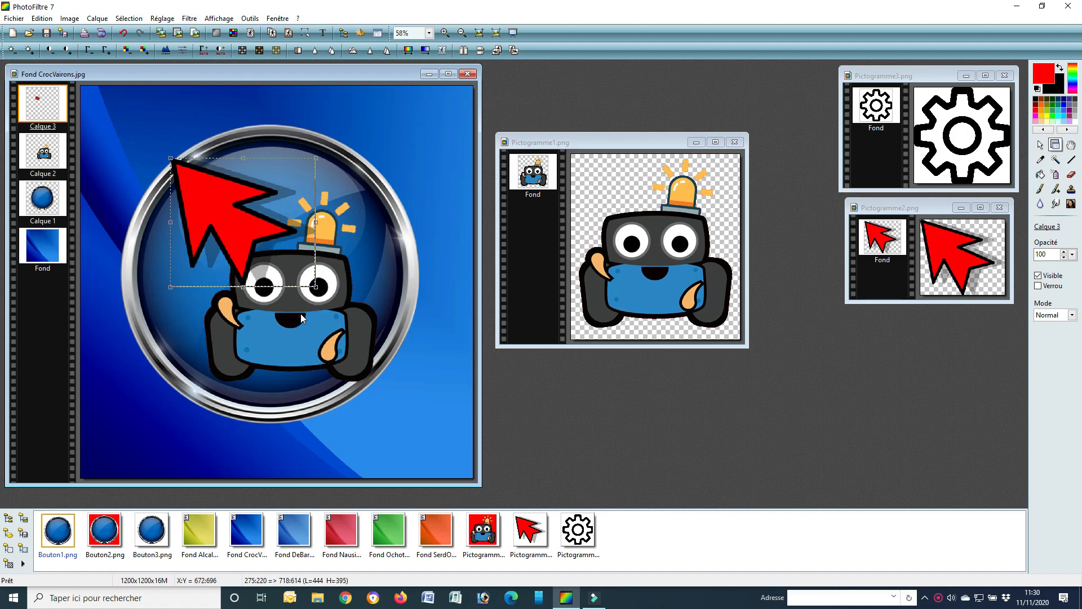
pyautogui.press('Return')
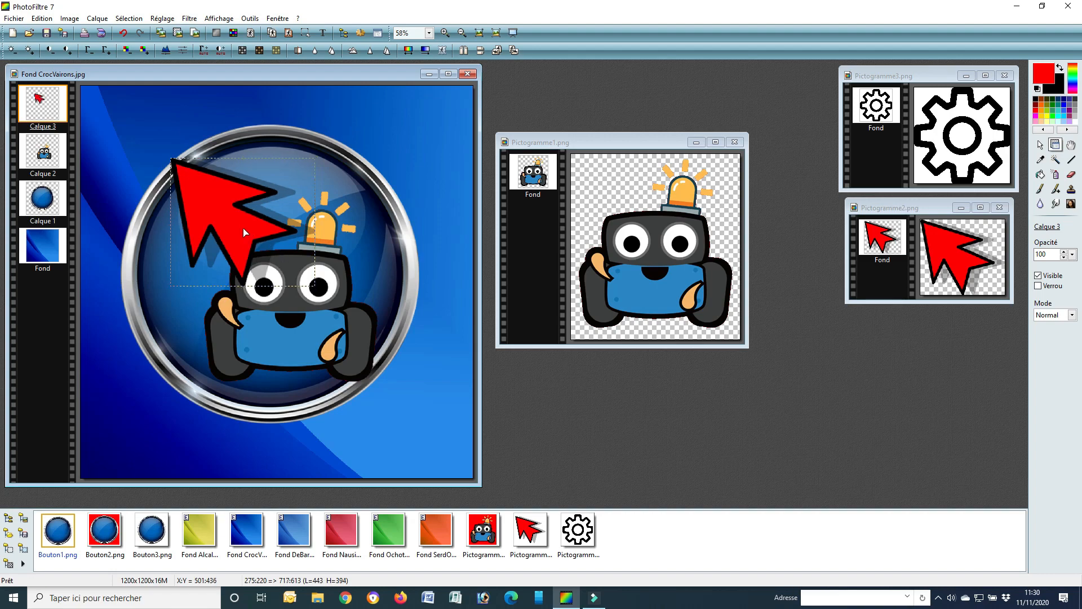
# Add the text "Av" in white bold Comic Sans MS, size 100, and raise its layer above the robot layer
pyautogui.click(416, 155)
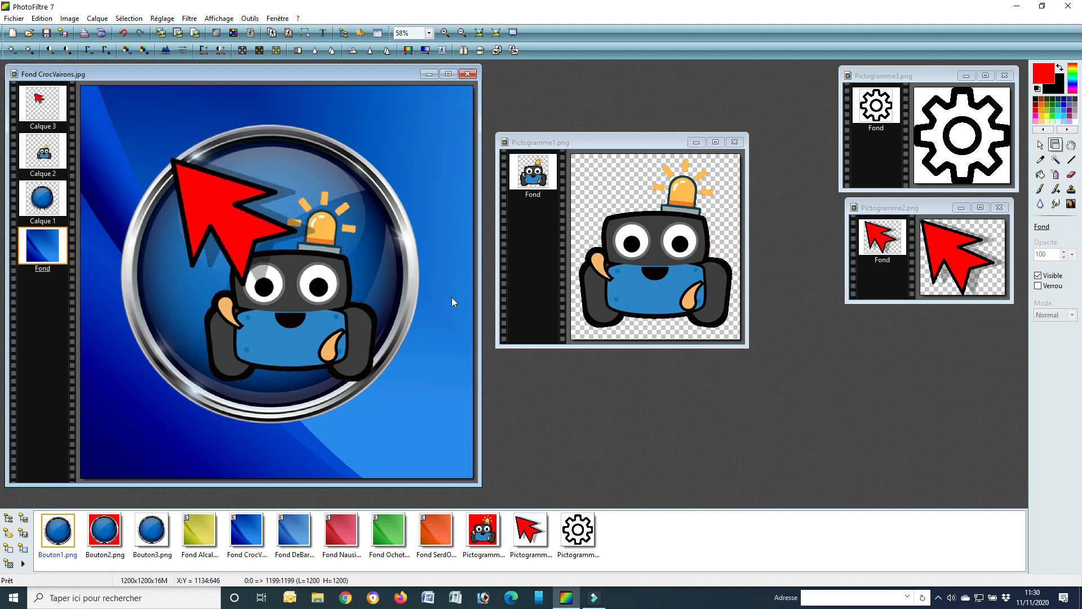
pyautogui.click(325, 34)
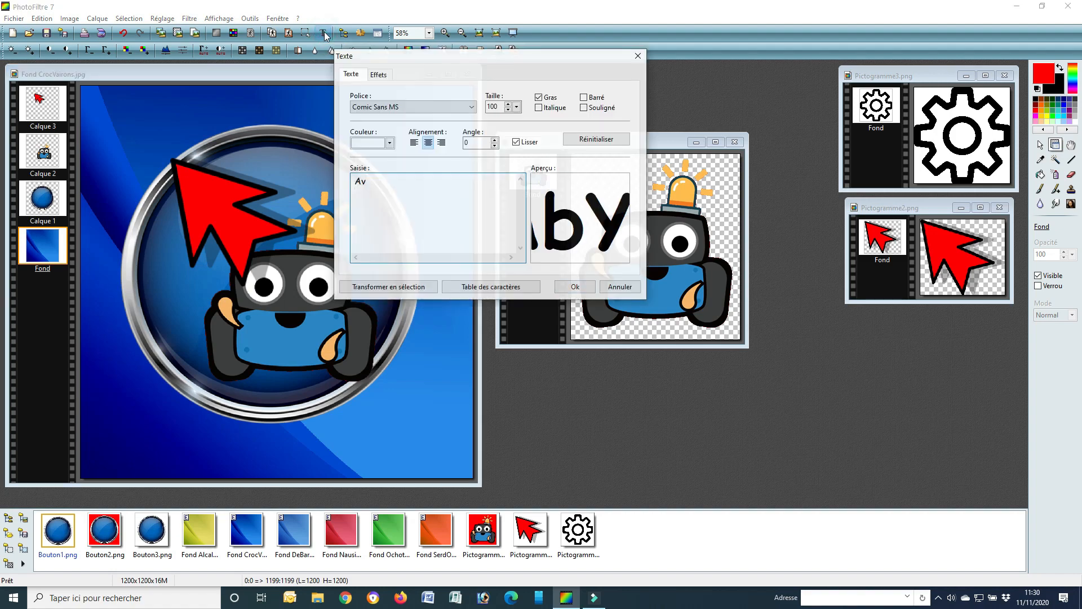
pyautogui.moveTo(394, 57); pyautogui.dragTo(508, 179)
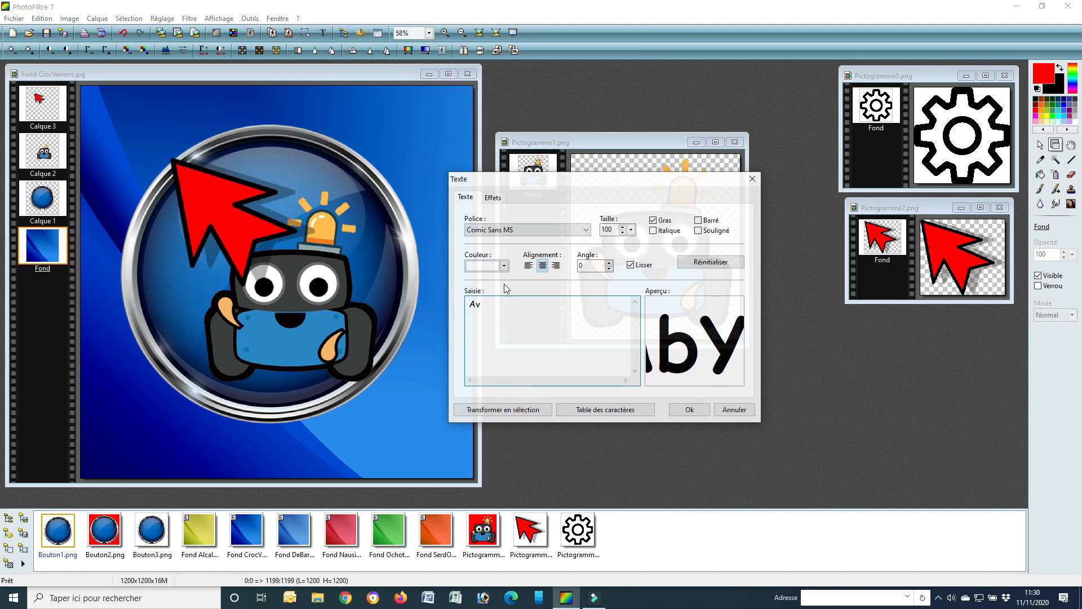
pyautogui.hotkey('ctrl', 'a')
pyautogui.click(472, 305)
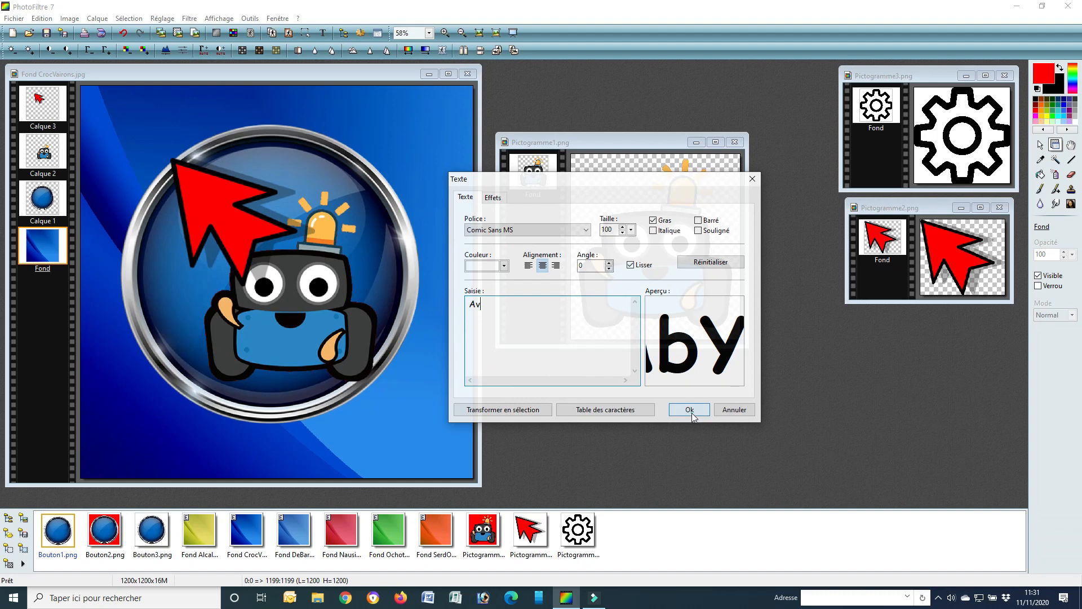
pyautogui.click(692, 415)
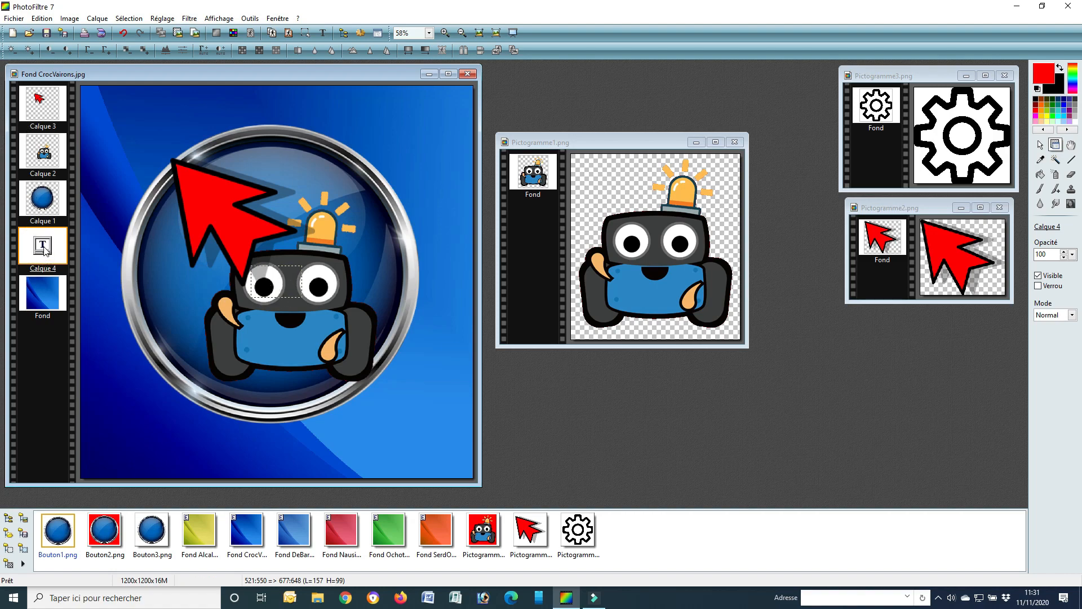
pyautogui.moveTo(46, 251); pyautogui.dragTo(44, 131)
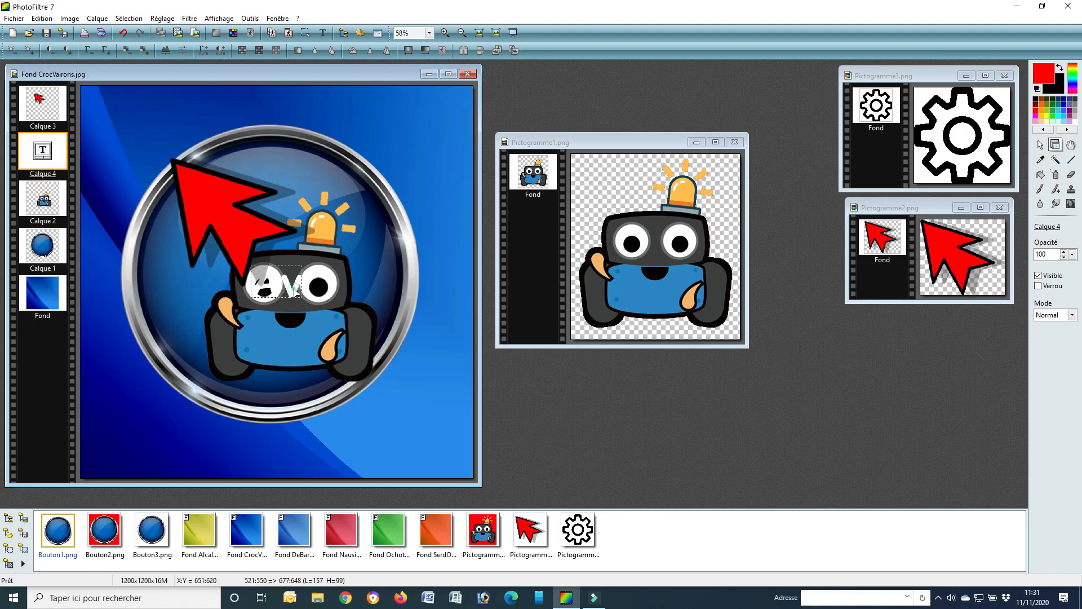
# Move the "Av" text to the left of the robot and set its font size to 150
pyautogui.moveTo(292, 291); pyautogui.dragTo(200, 292)
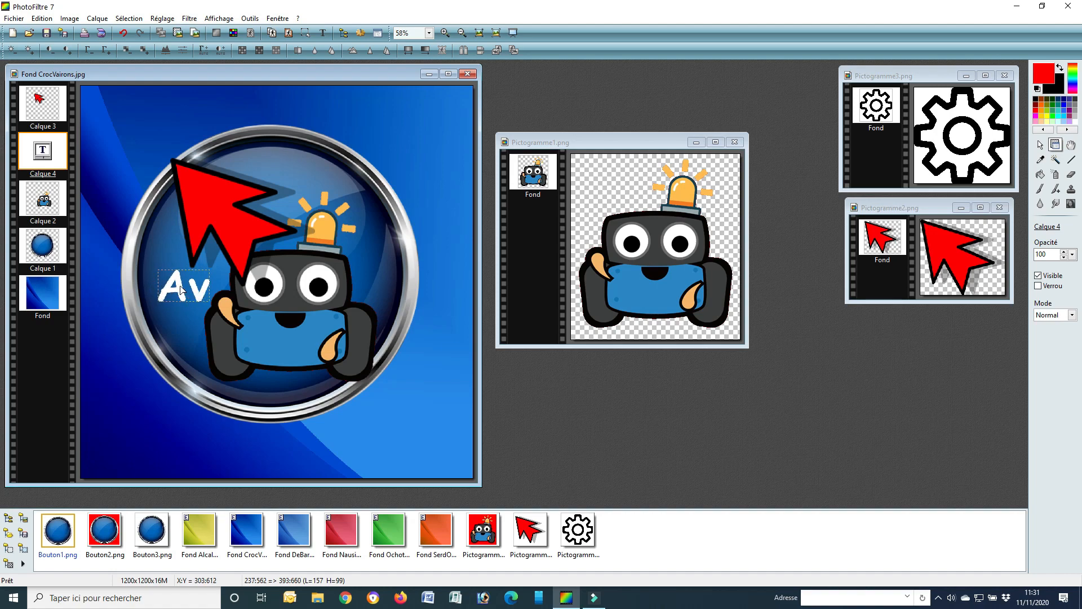
pyautogui.doubleClick(44, 153)
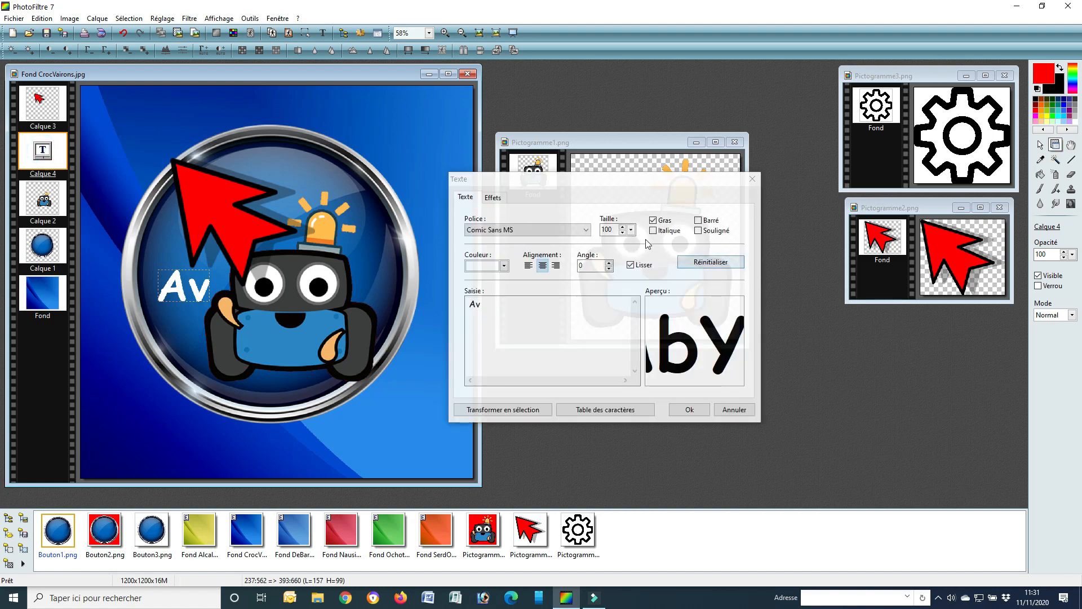
pyautogui.click(630, 229)
pyautogui.click(630, 230)
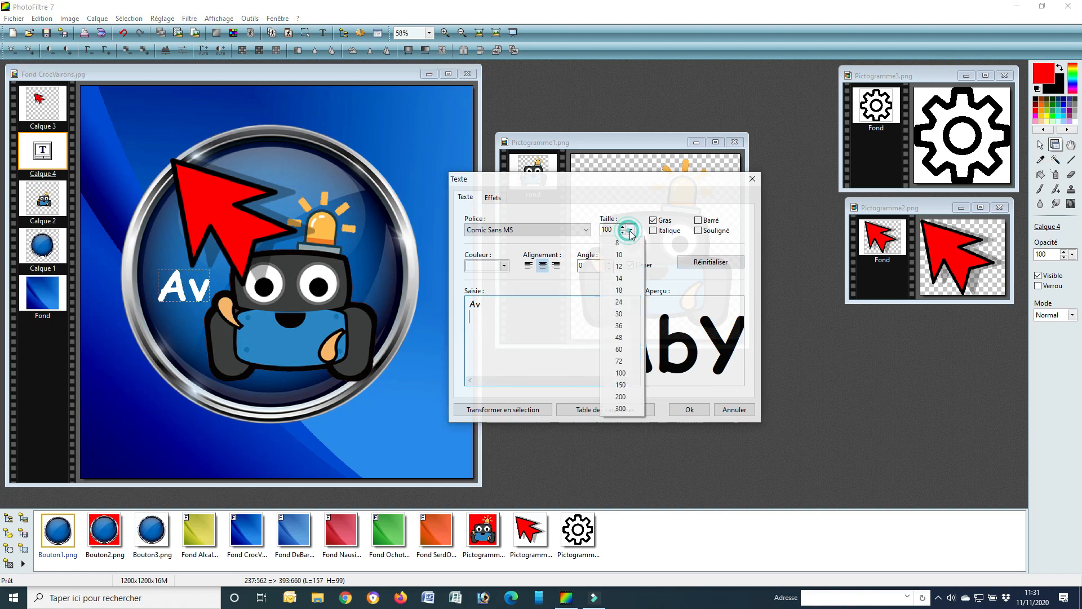
pyautogui.click(620, 384)
pyautogui.click(682, 410)
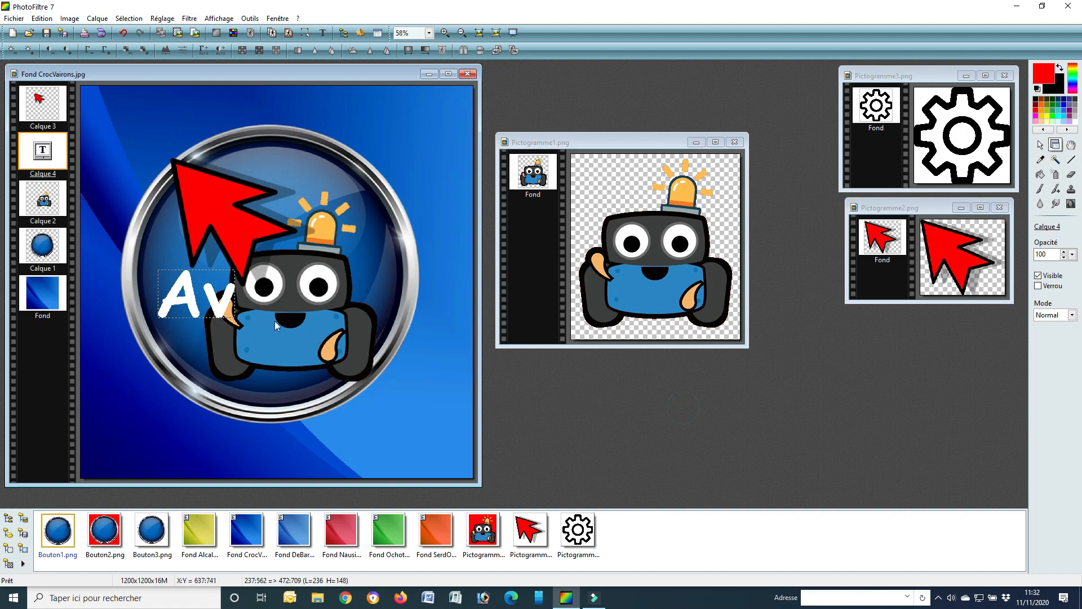
# Bring the "Av" text layer in front of the arrow layer and place the text below the arrow at the button's left edge
pyautogui.moveTo(225, 304); pyautogui.dragTo(215, 229)
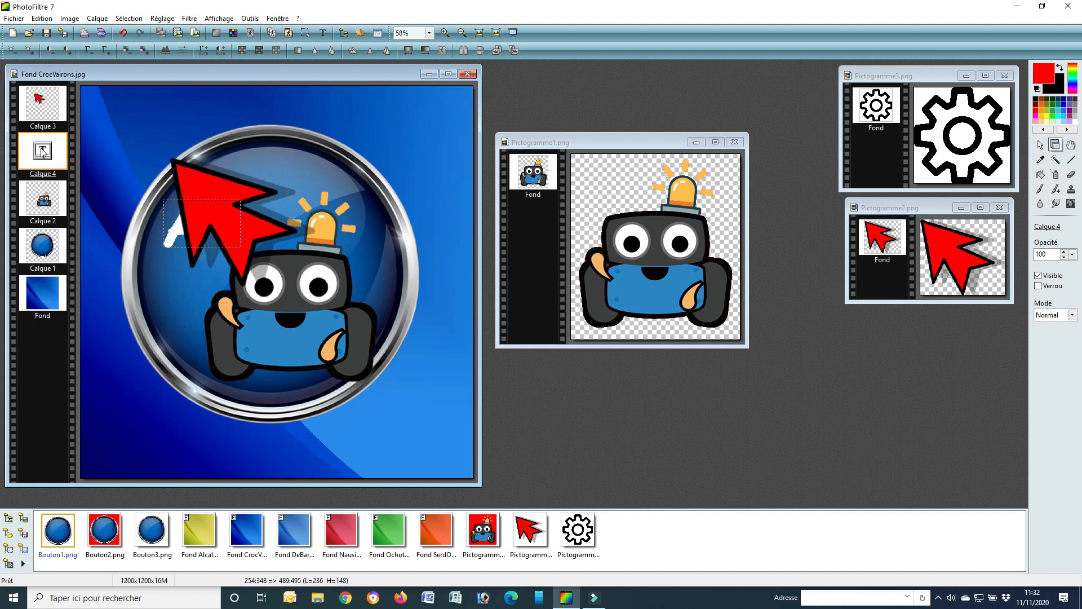
pyautogui.moveTo(47, 158); pyautogui.dragTo(44, 91)
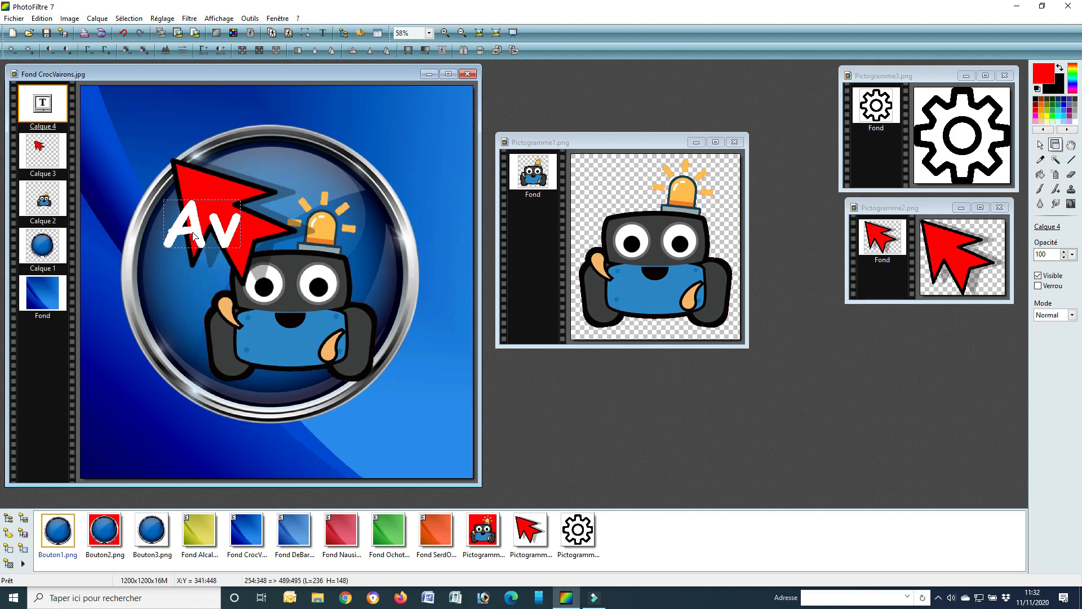
pyautogui.moveTo(198, 236); pyautogui.dragTo(208, 297)
# Shift the arrow slightly up and right and the robot slightly right and down, leaving the background layer selected
pyautogui.moveTo(214, 215); pyautogui.dragTo(218, 210)
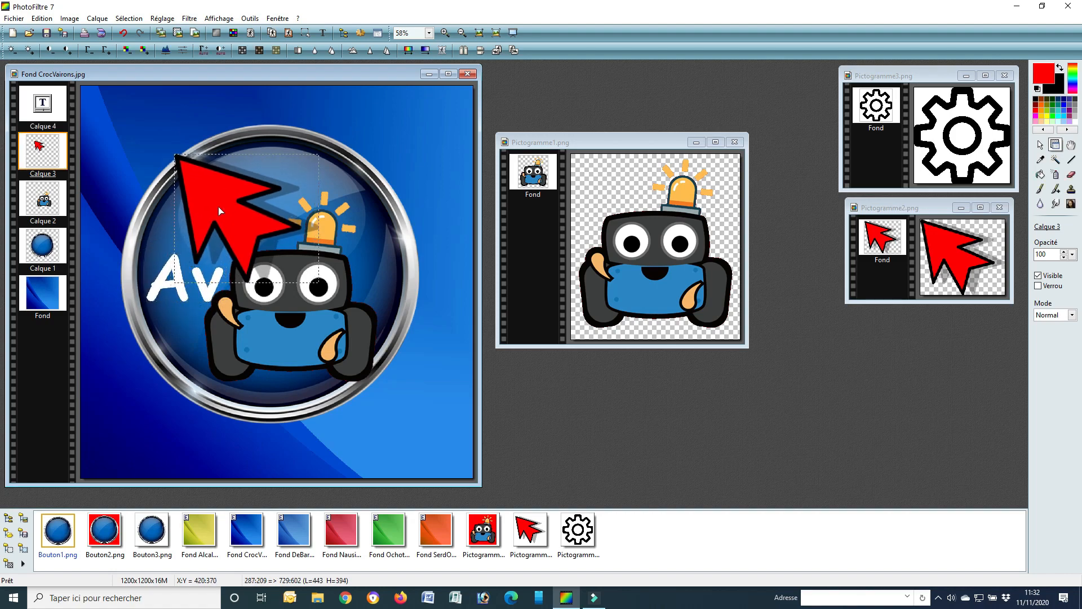
pyautogui.moveTo(293, 322); pyautogui.dragTo(316, 322)
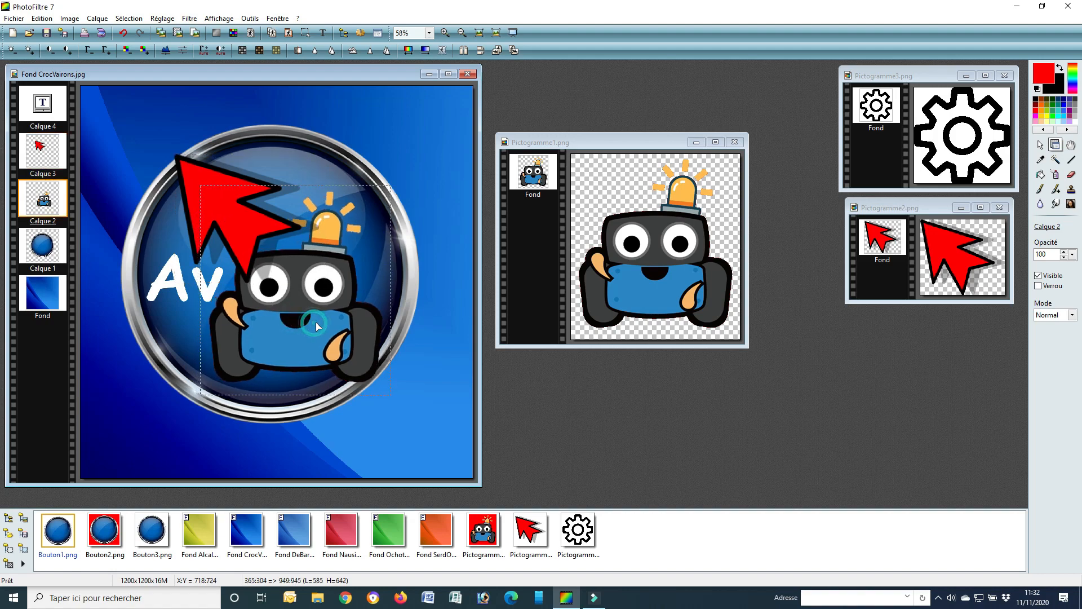
pyautogui.click(182, 293)
pyautogui.moveTo(182, 293); pyautogui.dragTo(182, 293)
pyautogui.click(241, 231)
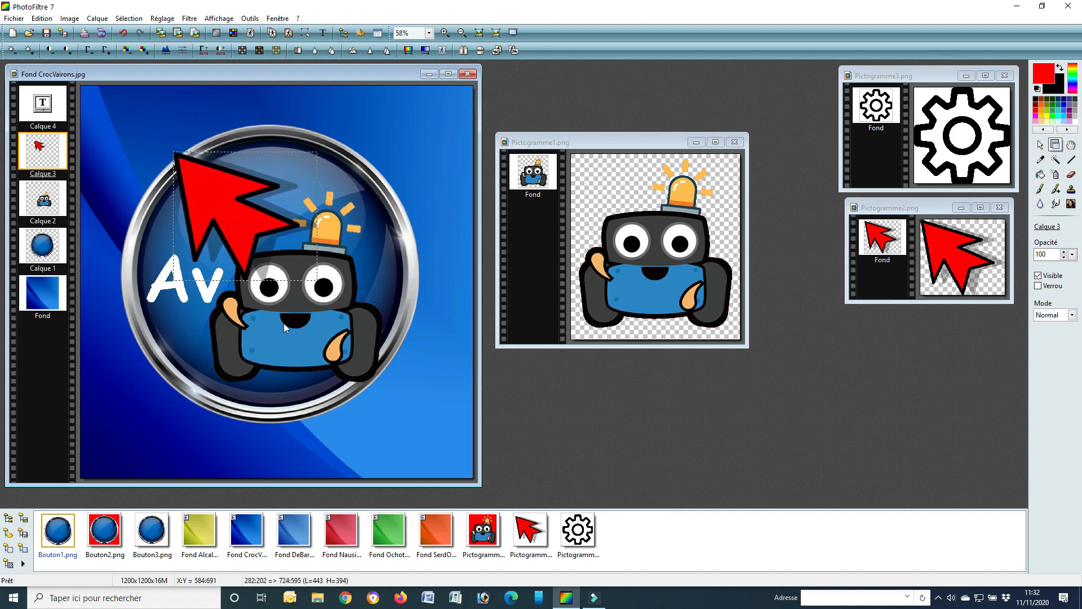
pyautogui.moveTo(291, 328); pyautogui.dragTo(294, 330)
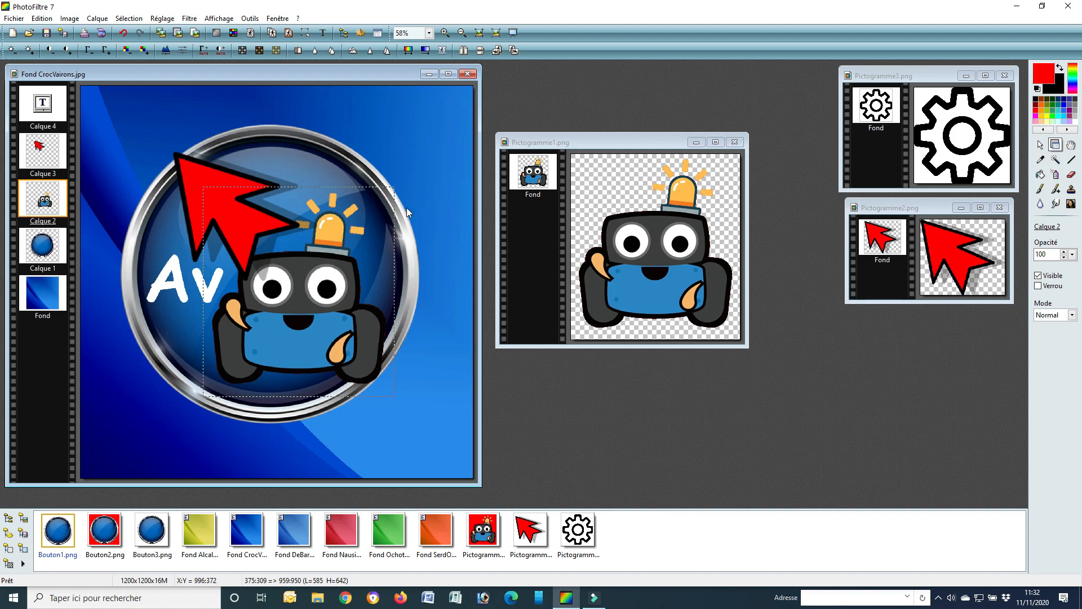
pyautogui.click(434, 220)
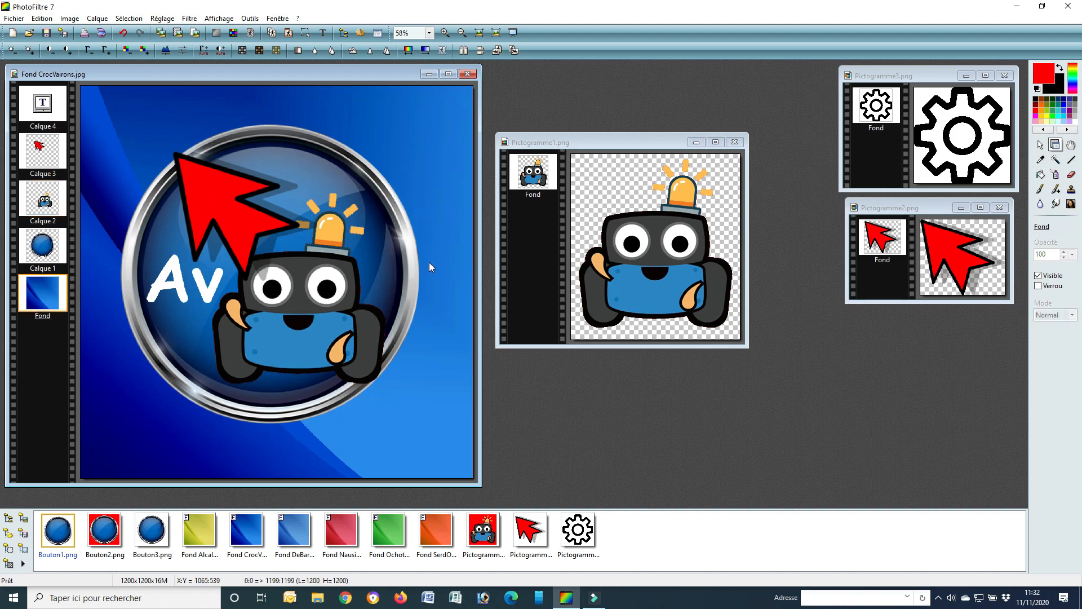